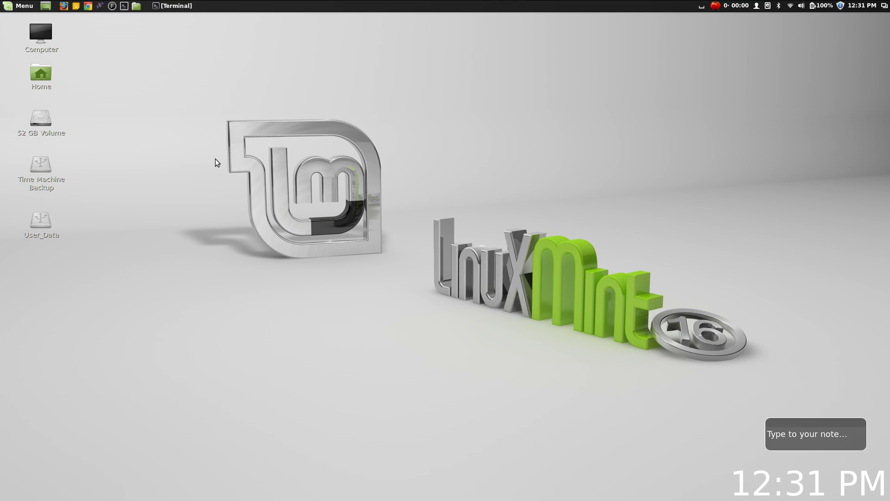
Launch System Settings from the main menu and scroll through its category list.
click(27, 6)
click(31, 105)
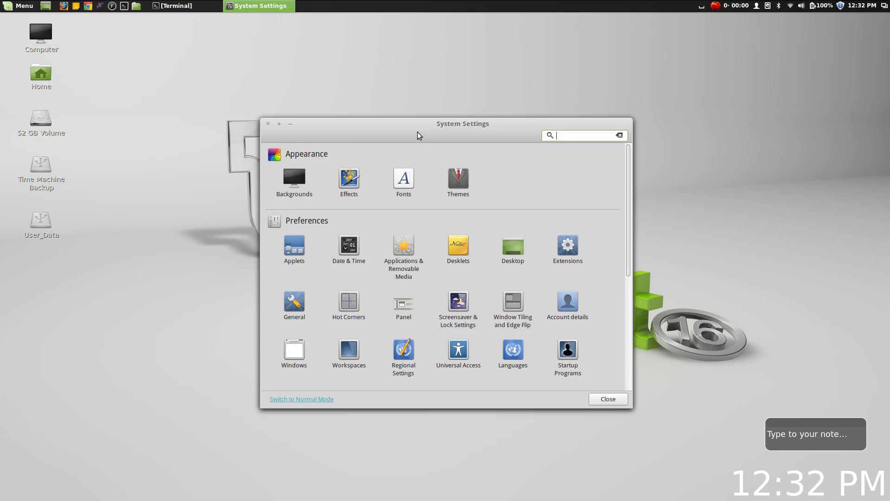
scroll(419, 230, down, 5)
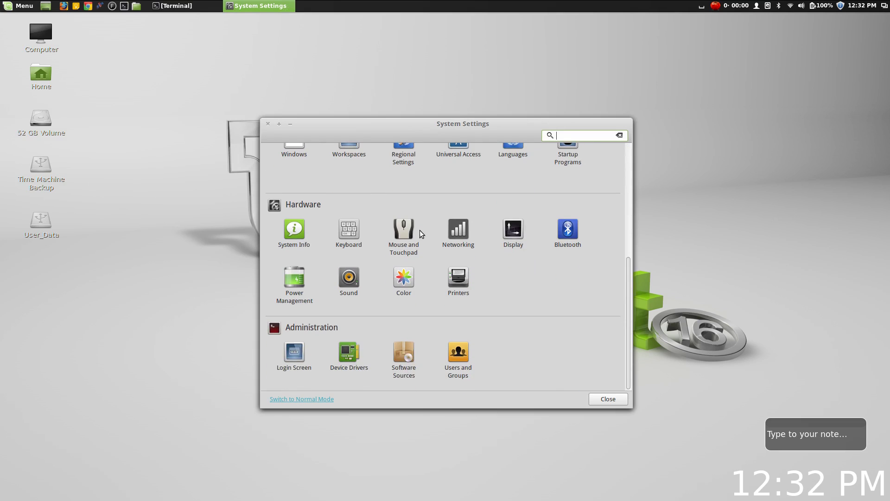
scroll(419, 230, up, 5)
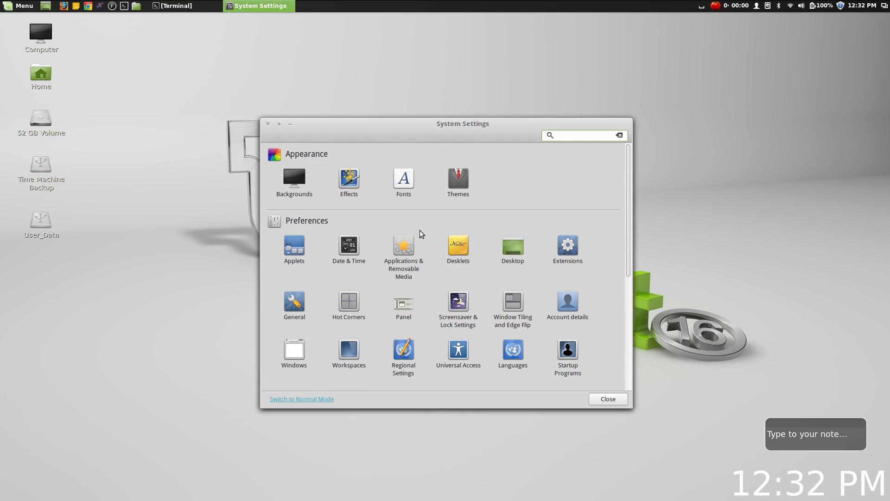
scroll(420, 230, down, 5)
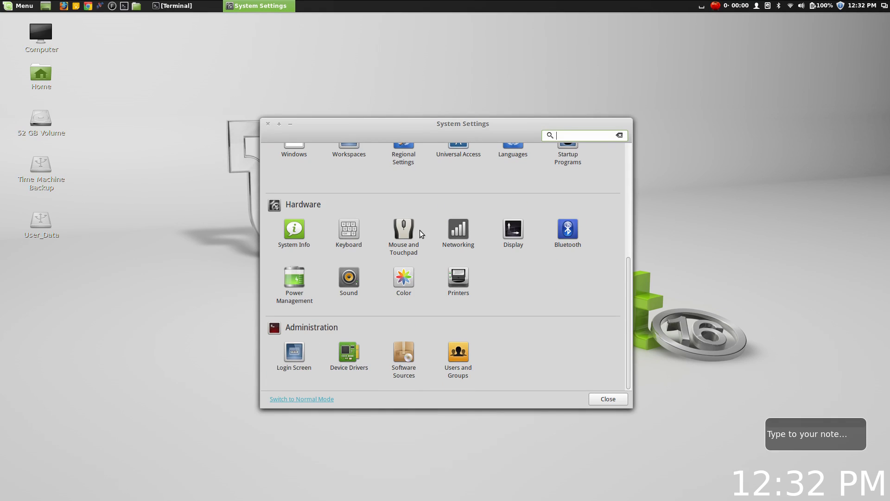
scroll(420, 231, up, 5)
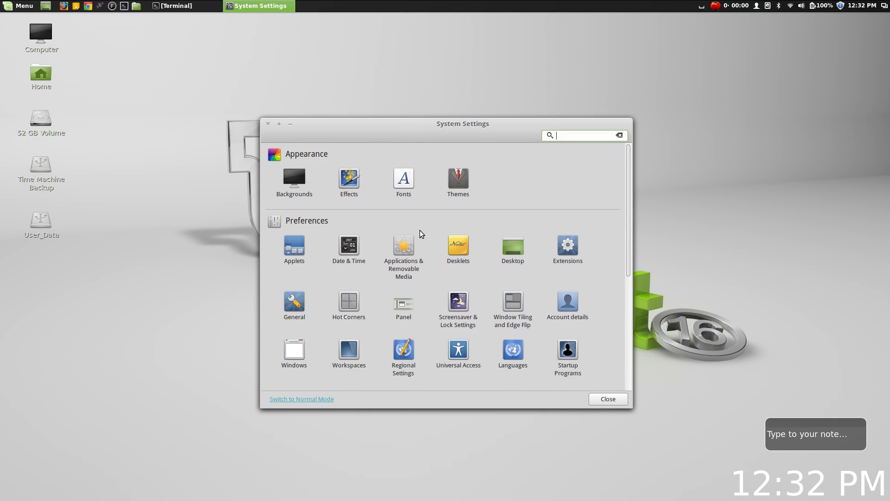
scroll(419, 231, down, 5)
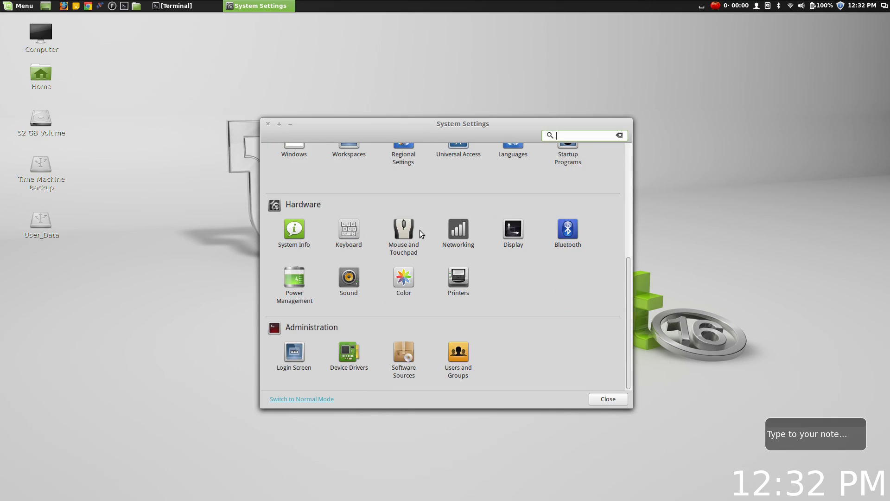
scroll(420, 232, up, 5)
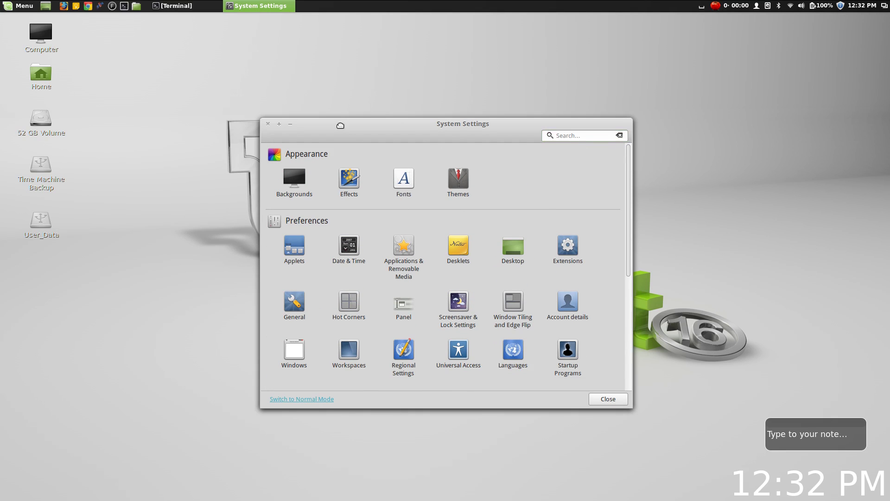
Move the System Settings window up-left, close it, and reopen the main menu.
drag(345, 137, 268, 129)
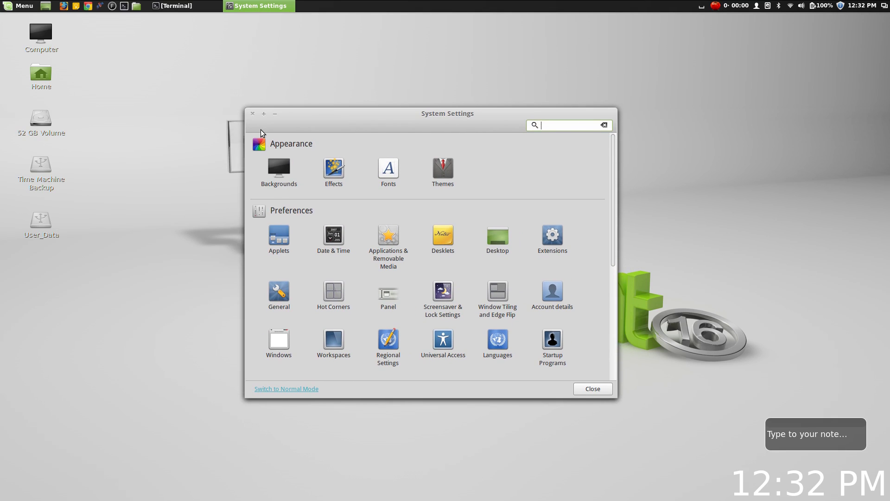
click(253, 114)
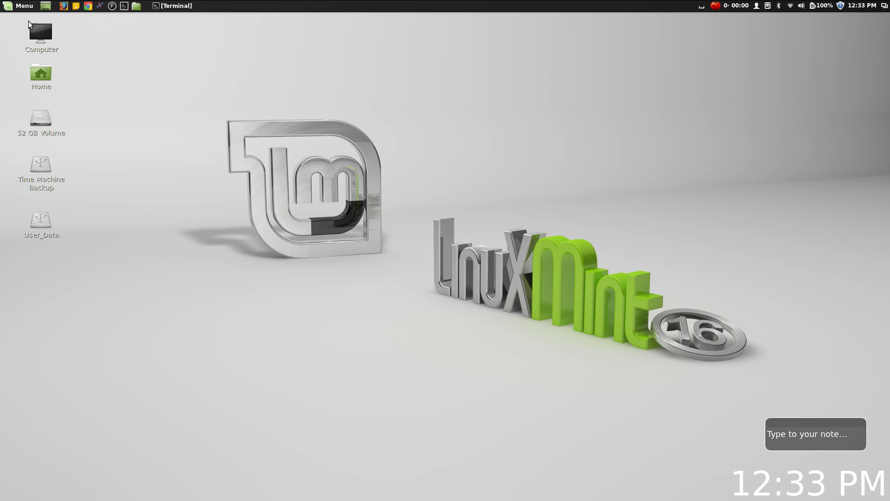
click(23, 6)
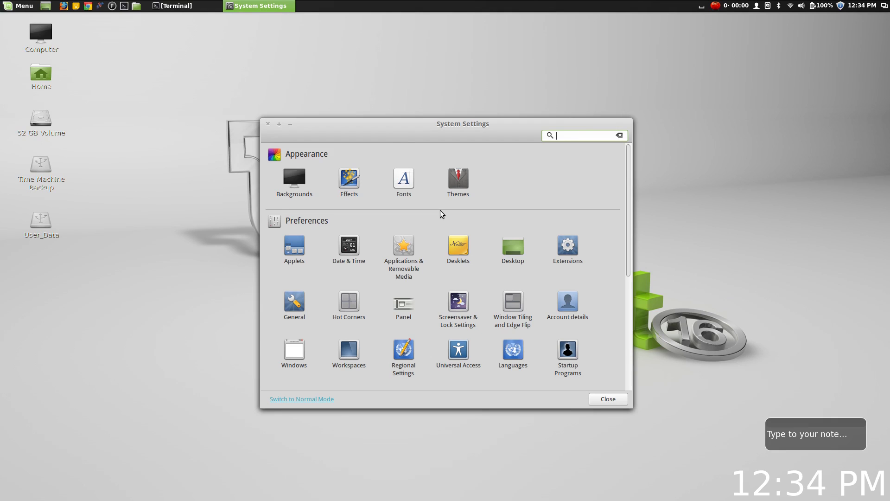
drag(441, 127, 440, 130)
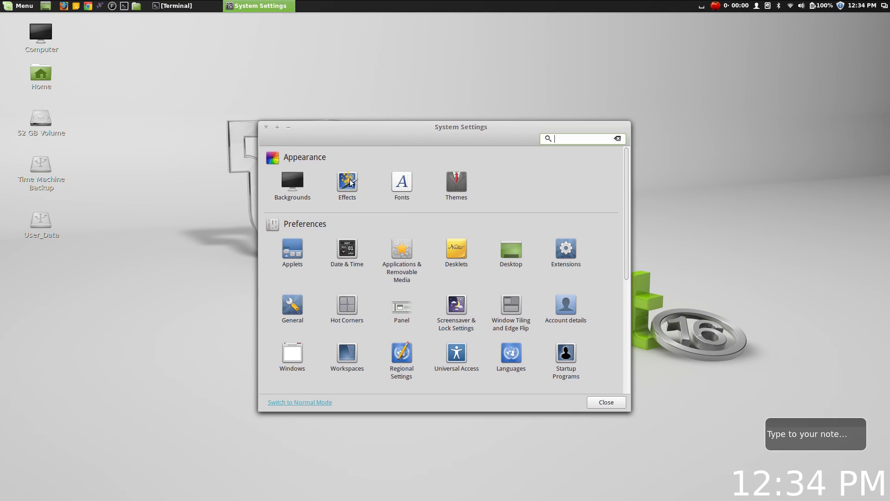
drag(378, 124, 372, 97)
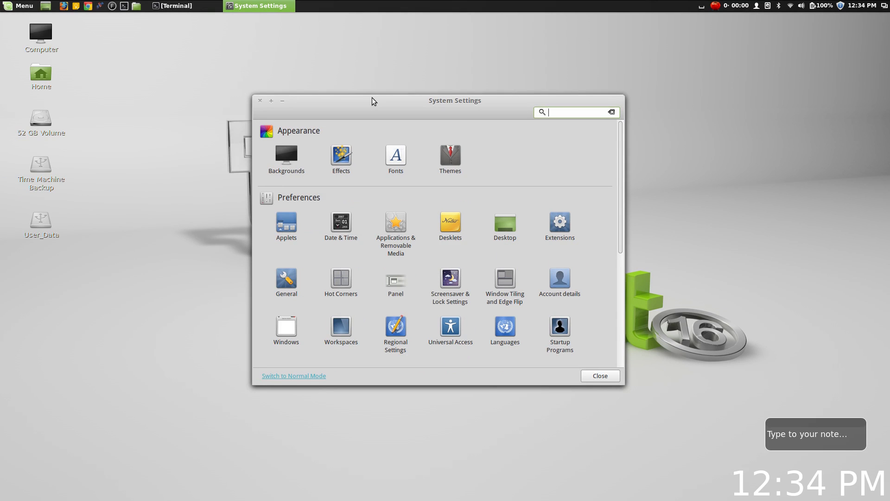
drag(385, 104, 385, 105)
drag(385, 104, 379, 121)
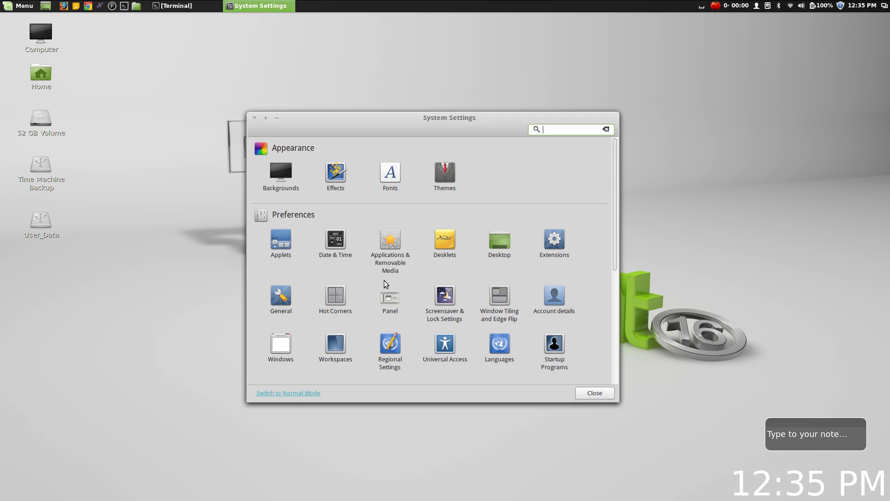
scroll(416, 282, down, 1)
scroll(416, 282, up, 1)
scroll(415, 282, down, 7)
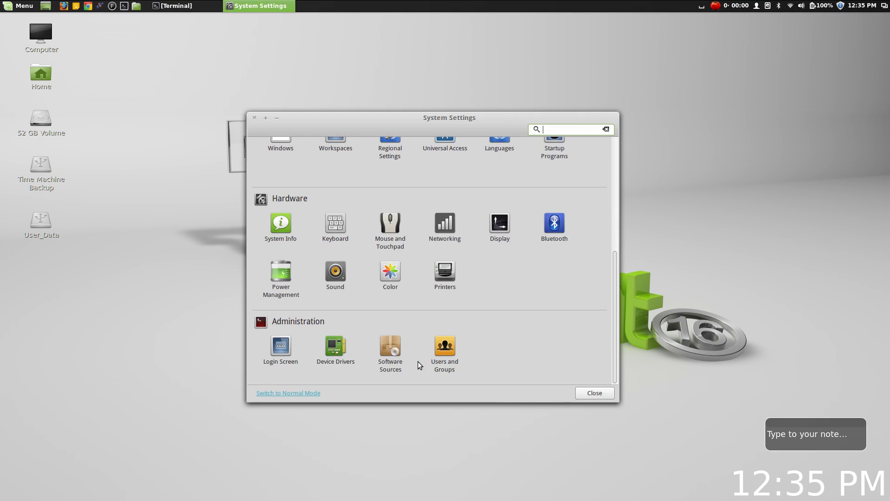
scroll(459, 268, up, 7)
scroll(459, 268, down, 7)
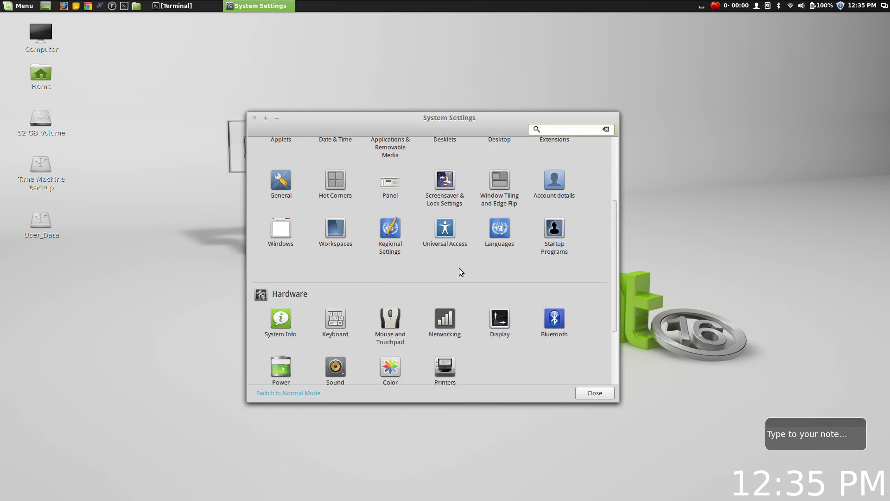
scroll(459, 268, up, 7)
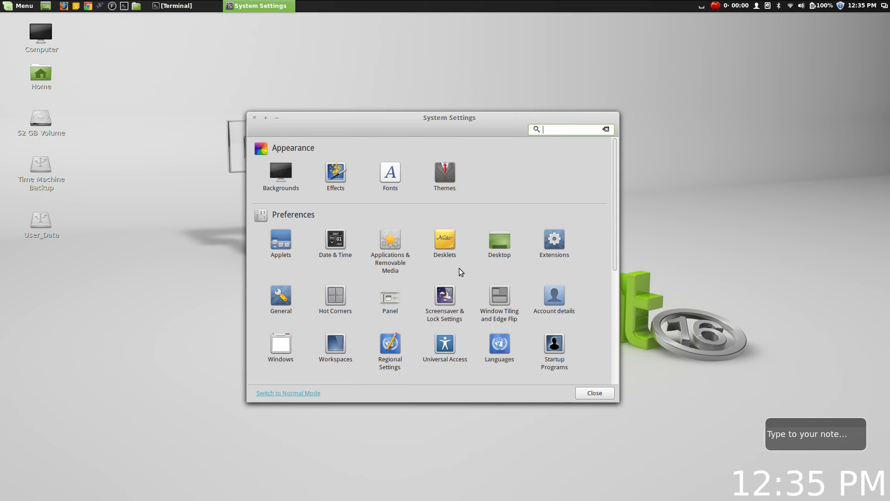
Launch the Administration tools from the menu and move Software Manager to the top right.
click(31, 9)
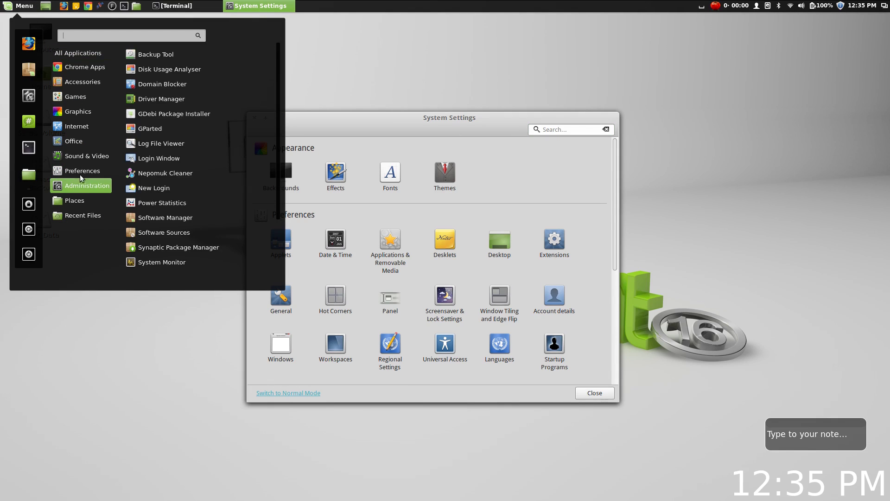
mouse_move(83, 171)
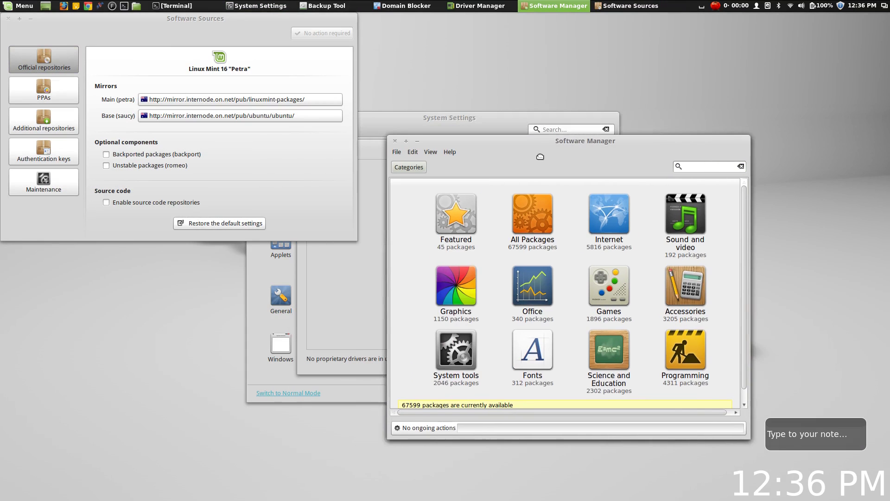
drag(541, 157, 526, 47)
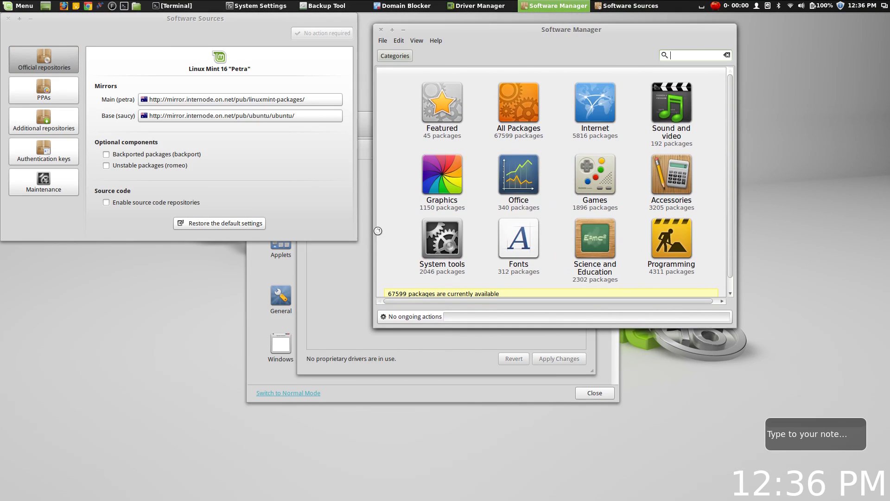
Place Driver Manager at the lower left and Backup Tool at the lower middle of the screen.
click(338, 294)
drag(412, 147, 141, 255)
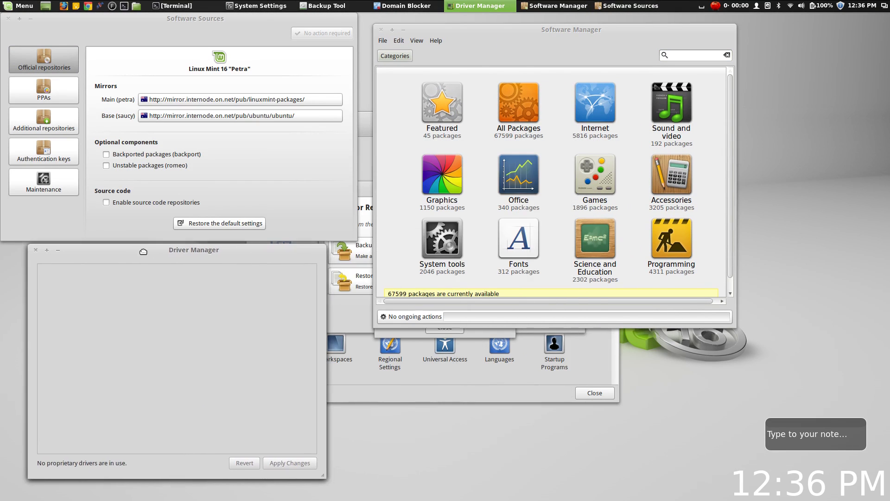
drag(366, 190, 420, 339)
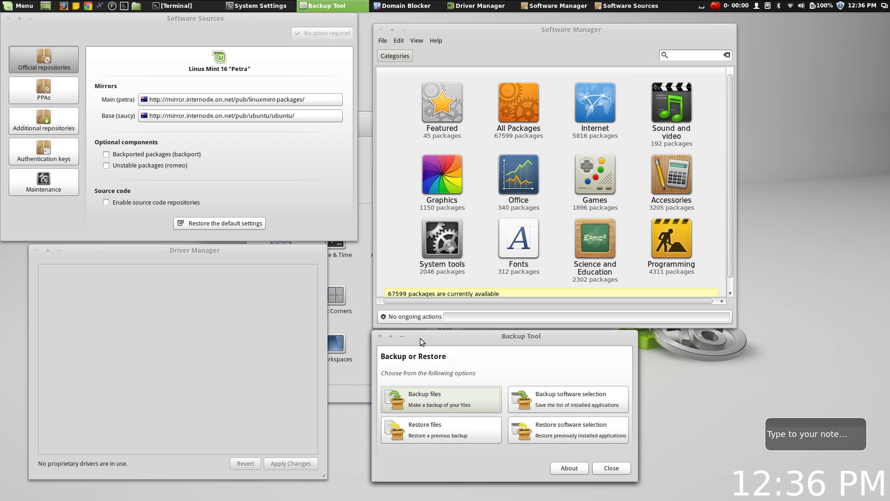
drag(422, 336, 423, 334)
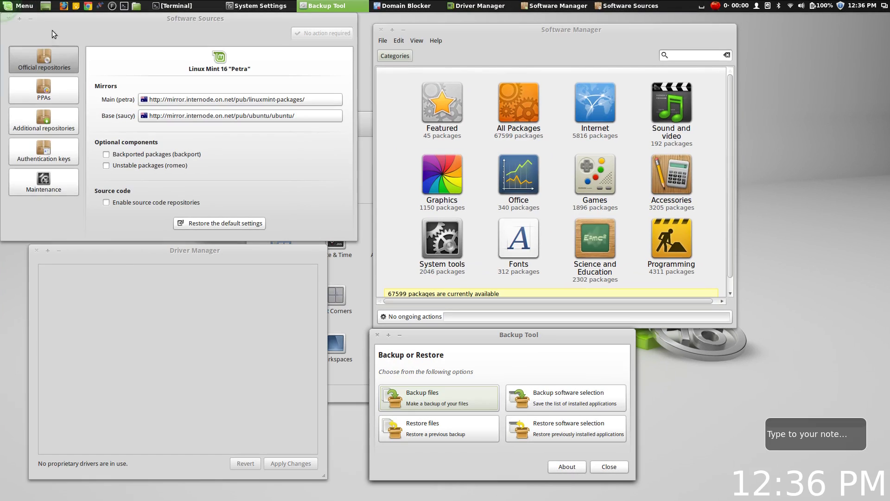
Close System Settings, Software Sources, Driver Manager and Backup Tool, then centre Software Manager.
click(26, 5)
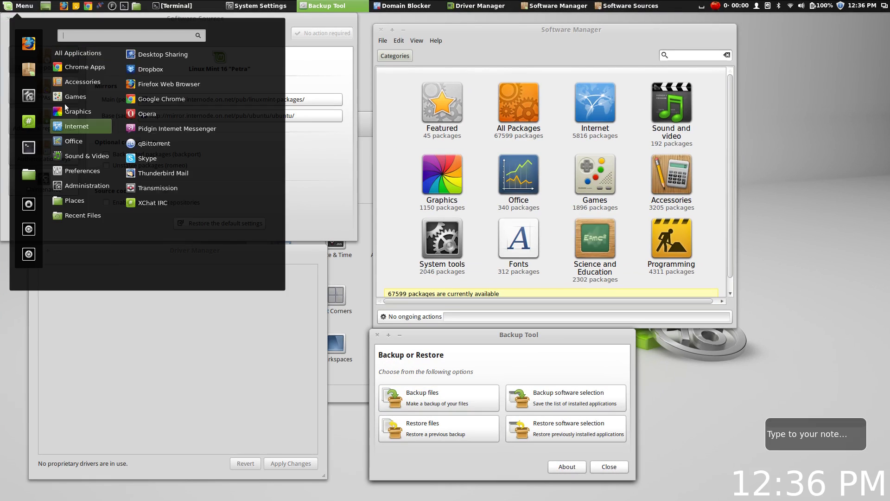
click(21, 5)
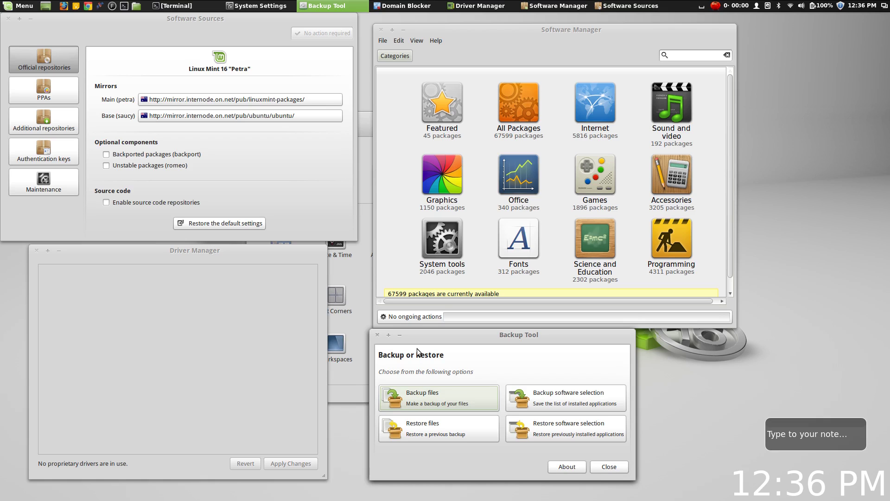
click(275, 263)
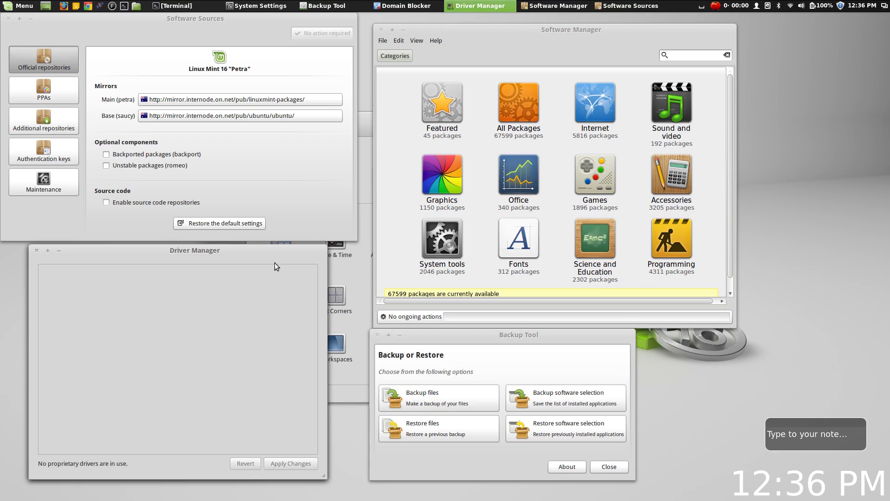
click(366, 276)
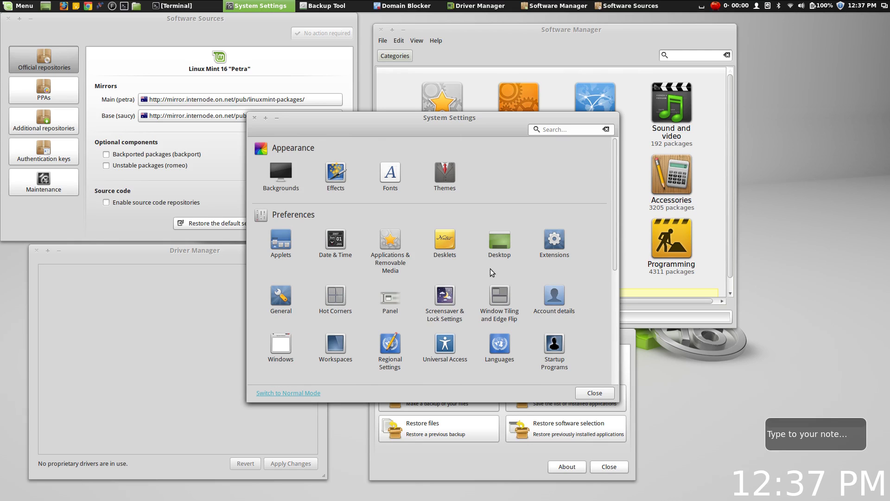
click(255, 117)
drag(493, 27, 395, 103)
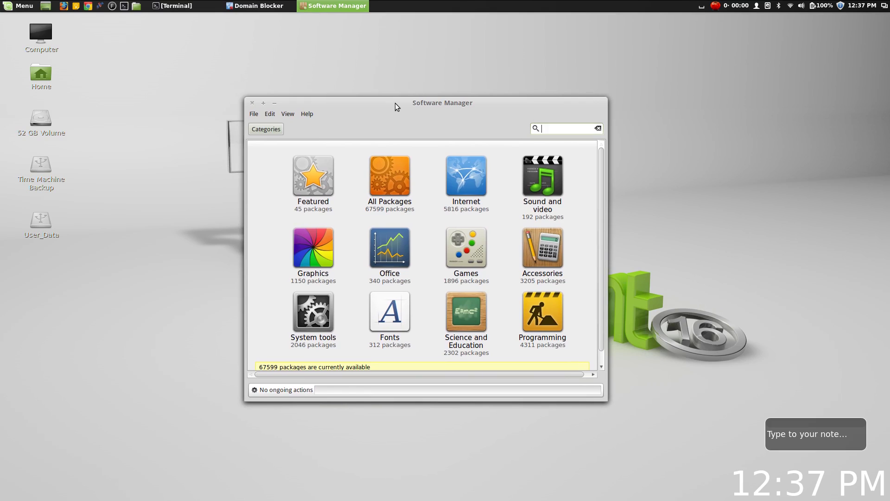
click(312, 191)
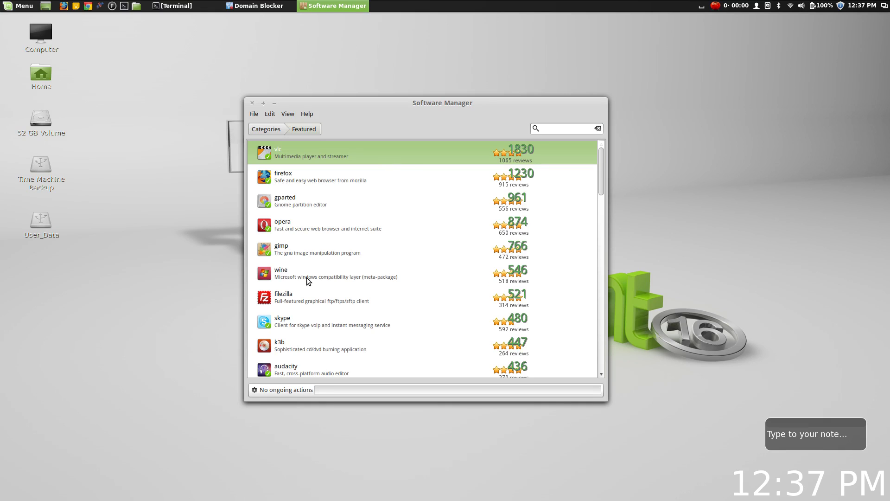
click(396, 156)
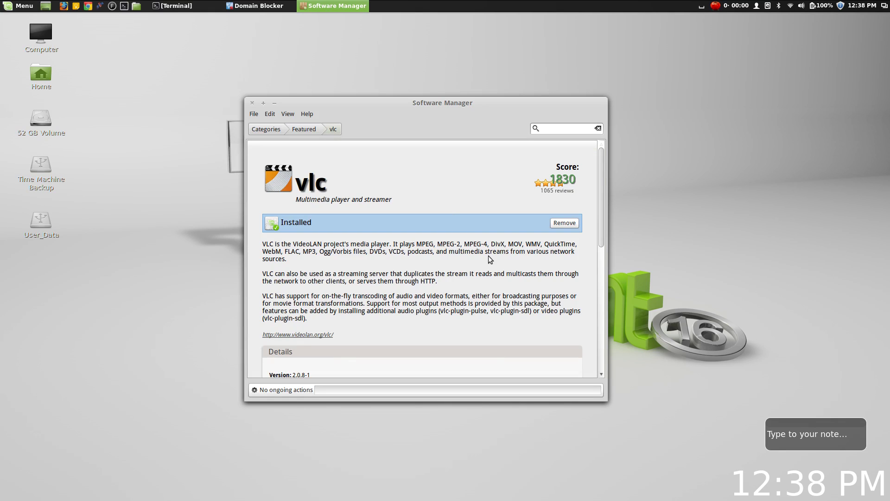
click(294, 134)
click(266, 129)
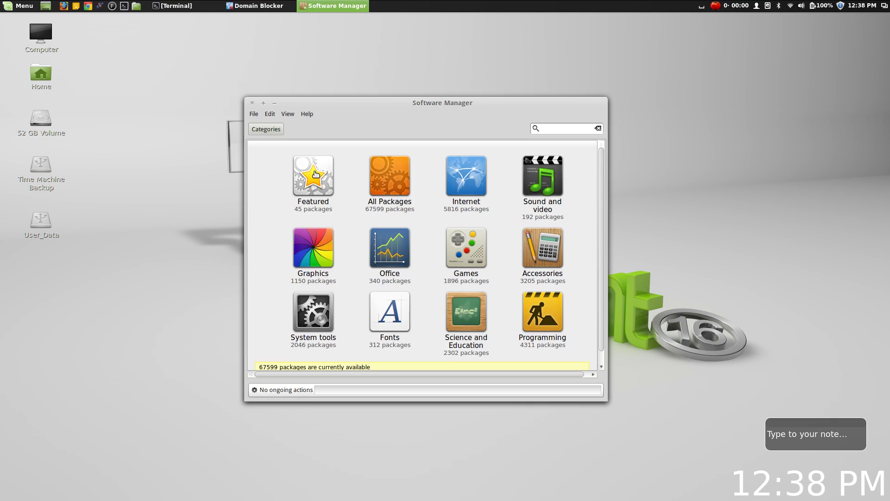
click(314, 267)
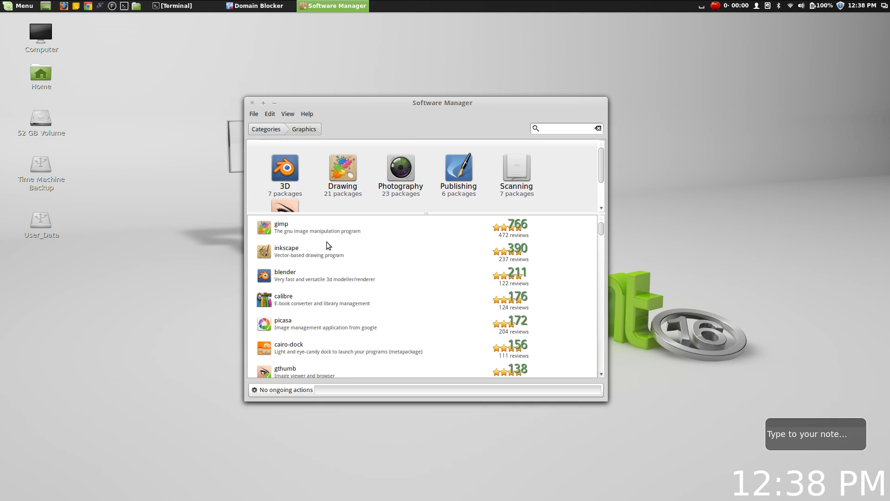
click(305, 224)
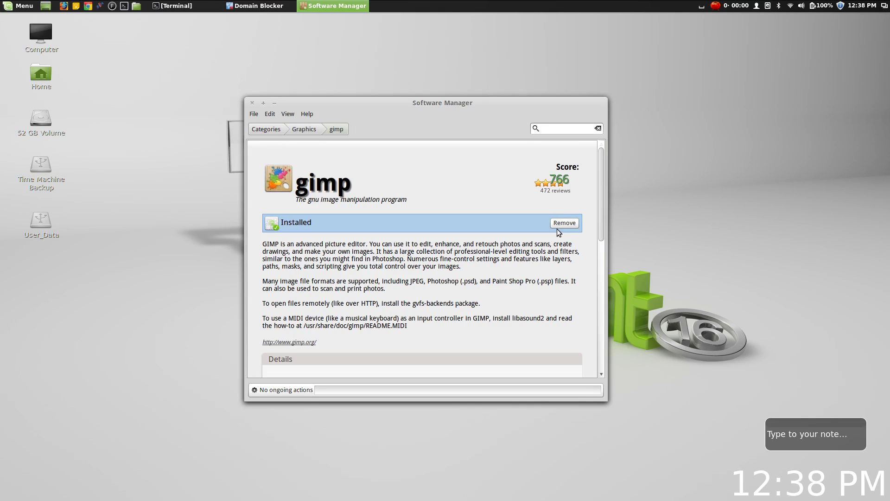
scroll(416, 293, down, 3)
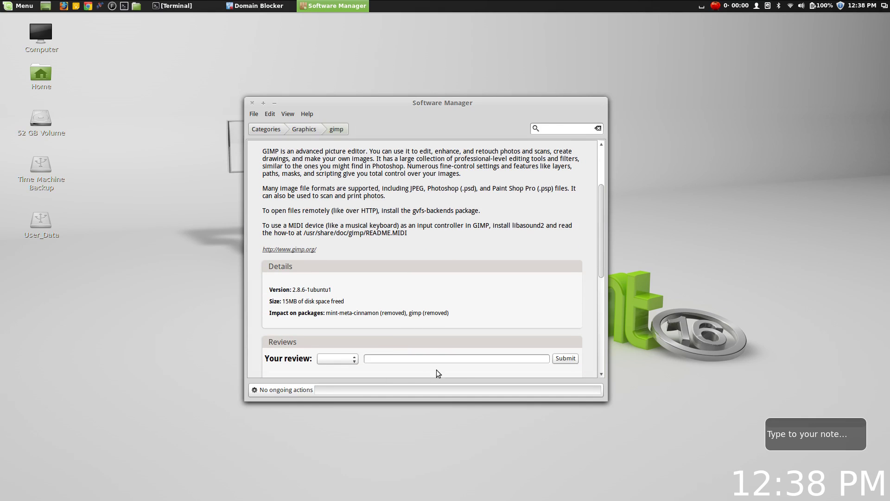
click(277, 132)
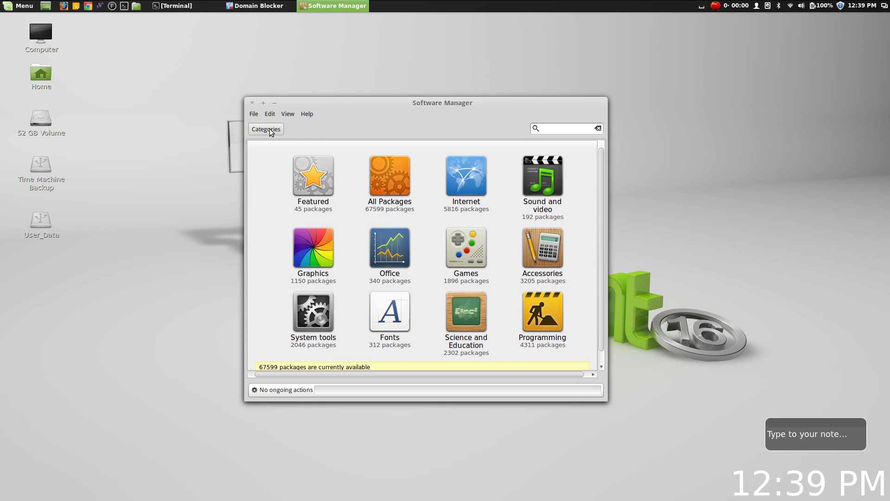
Close Software Manager and open the desktop Backgrounds settings from the menu.
click(252, 102)
click(21, 7)
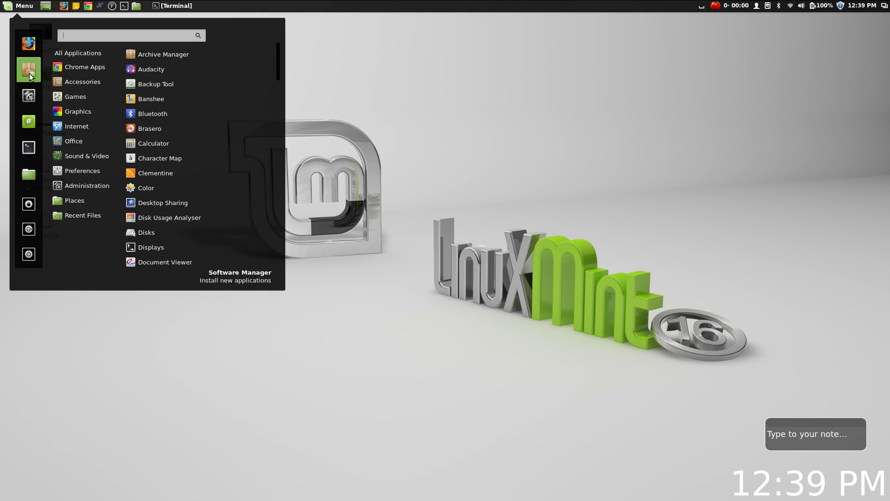
click(283, 194)
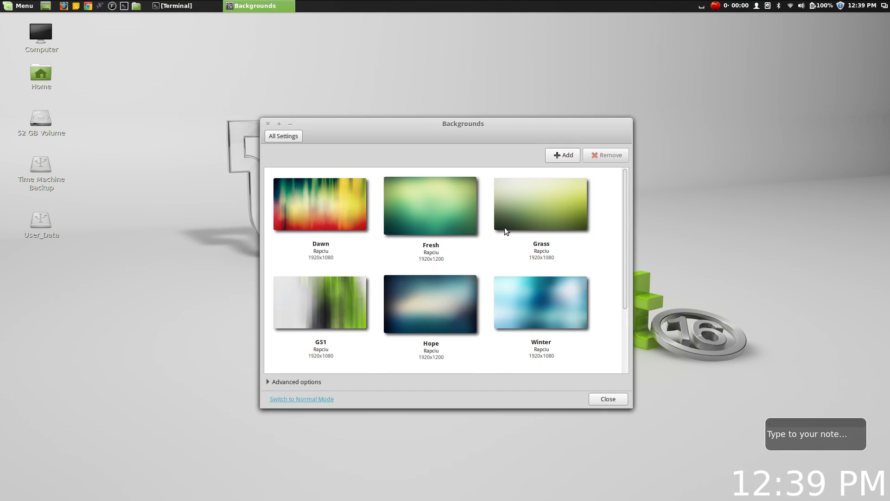
Browse through the available wallpapers, then close the Backgrounds settings.
scroll(544, 220, down, 3)
scroll(544, 220, down, 5)
scroll(543, 220, up, 5)
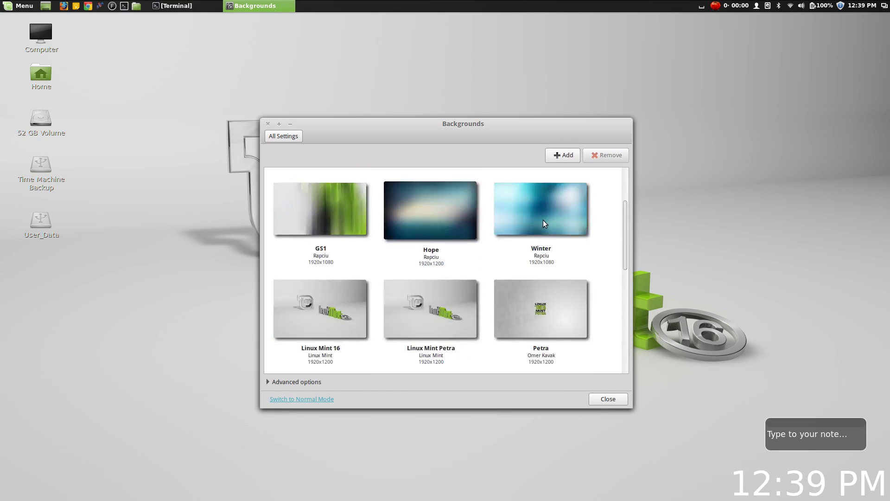
scroll(543, 219, down, 5)
scroll(543, 220, up, 10)
scroll(544, 219, down, 6)
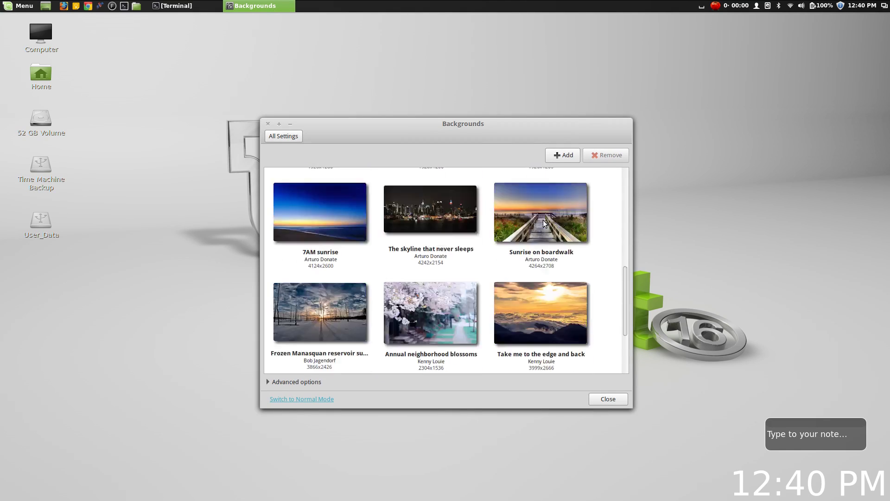
scroll(544, 219, down, 1)
scroll(606, 202, up, 10)
scroll(605, 203, down, 8)
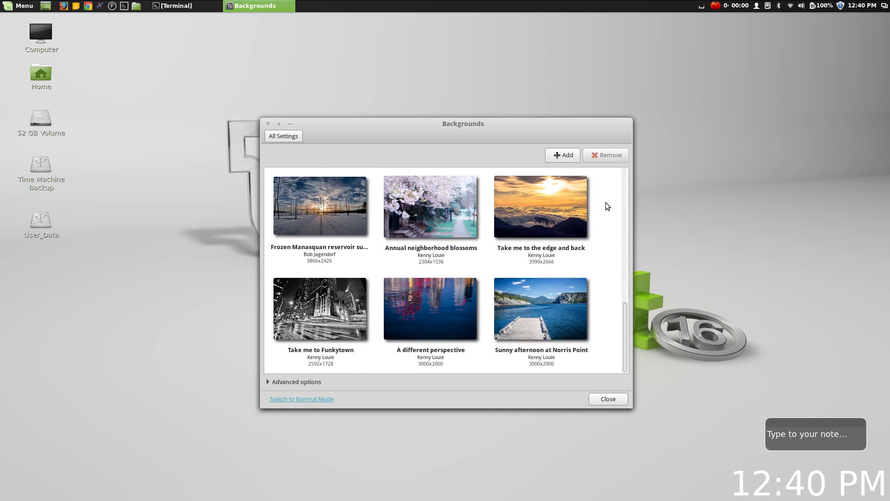
scroll(606, 202, up, 8)
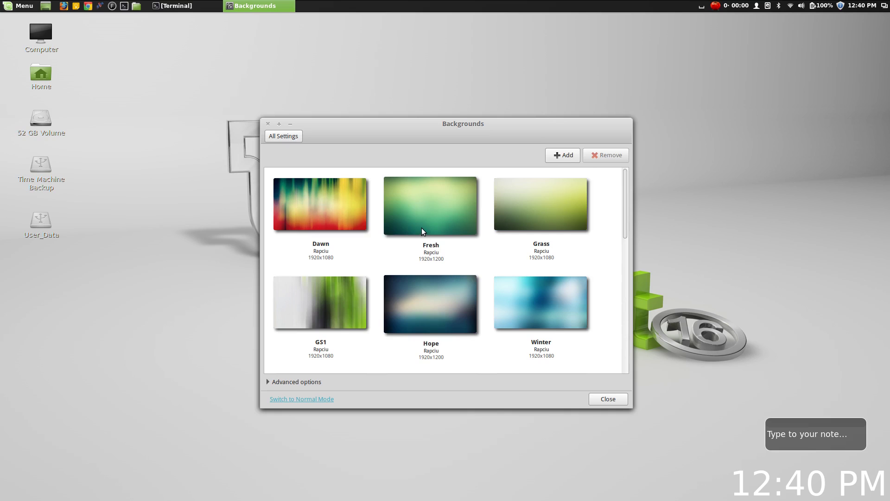
scroll(489, 241, down, 8)
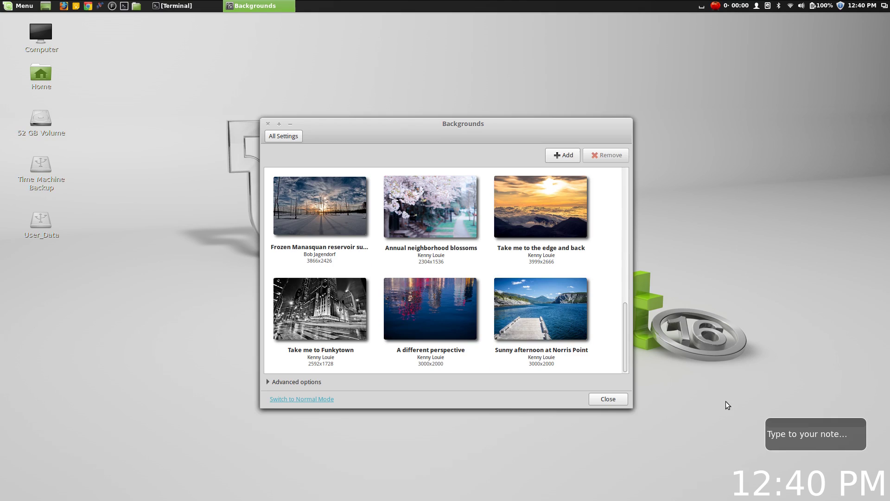
click(609, 400)
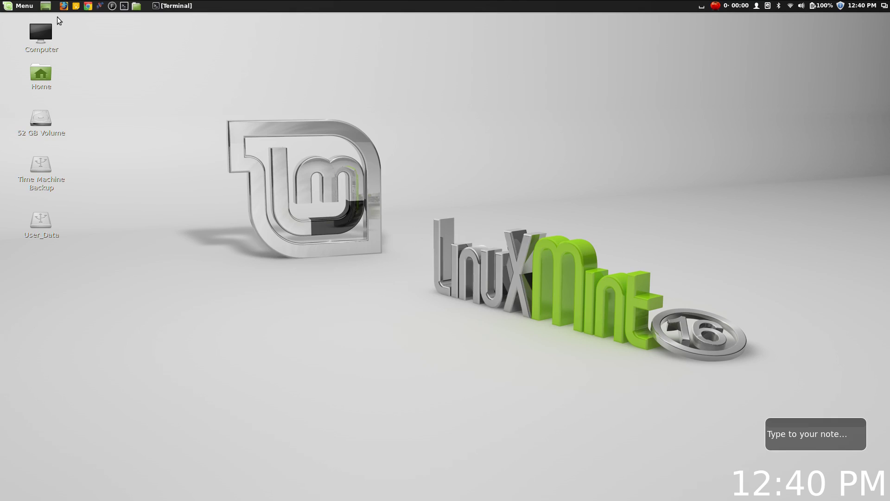
click(21, 6)
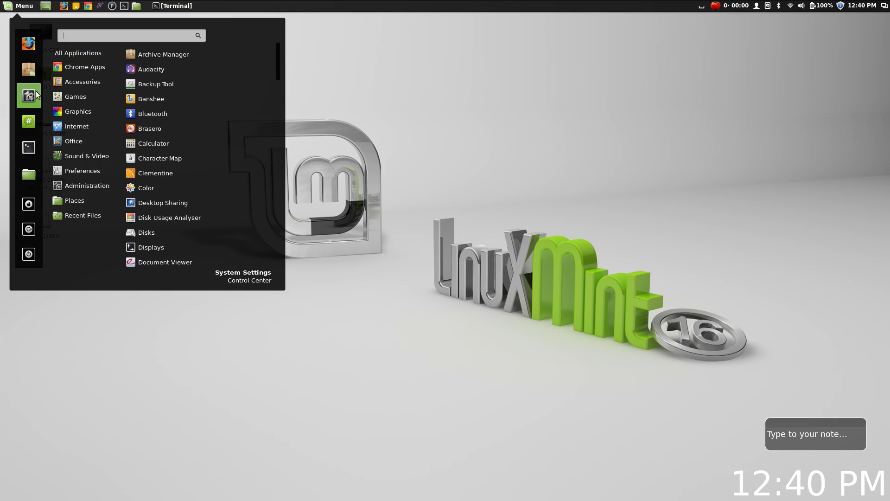
click(35, 93)
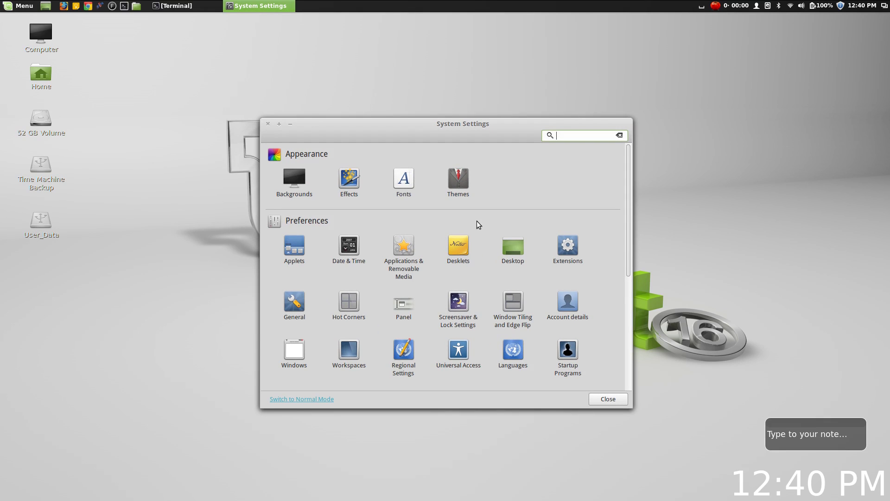
scroll(357, 258, down, 2)
scroll(358, 258, up, 2)
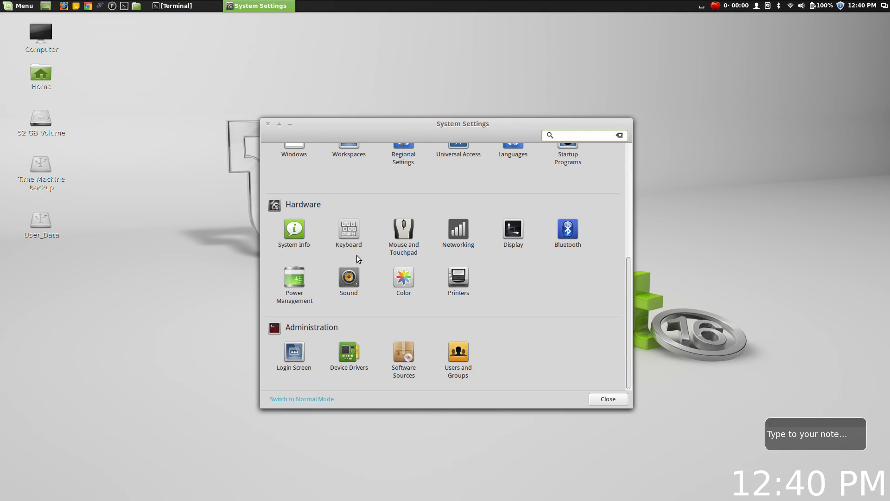
scroll(357, 256, up, 3)
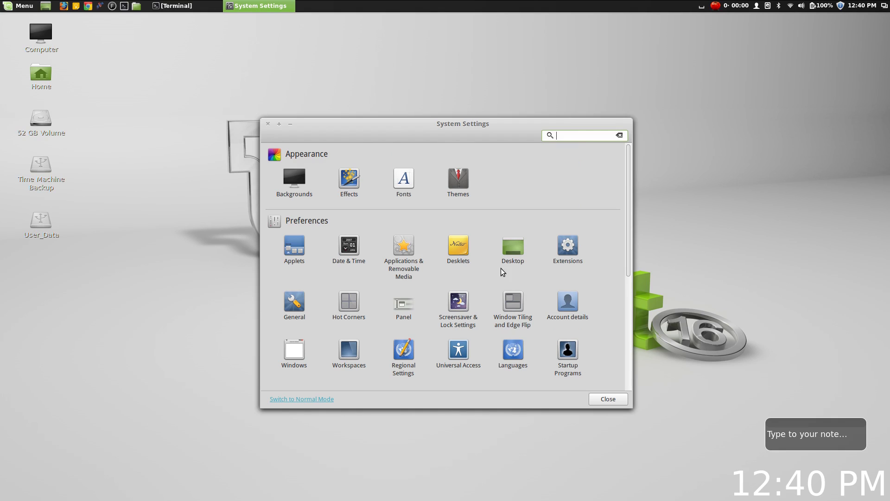
scroll(338, 272, down, 5)
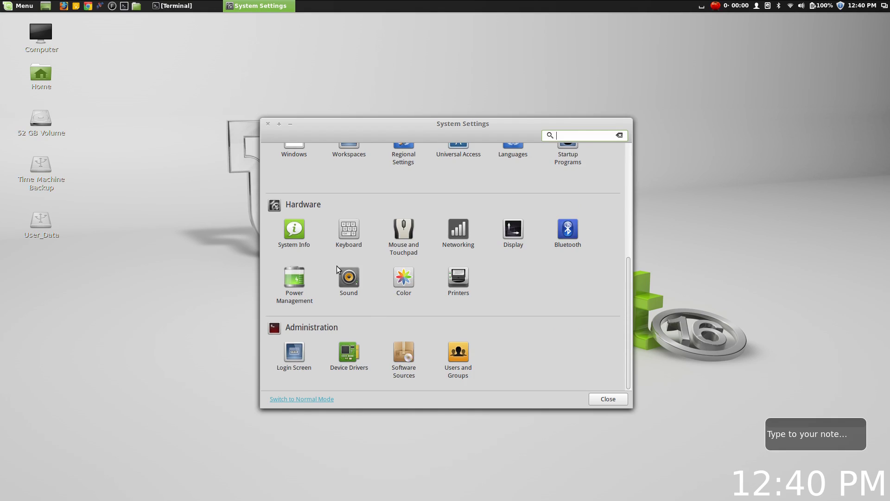
click(338, 271)
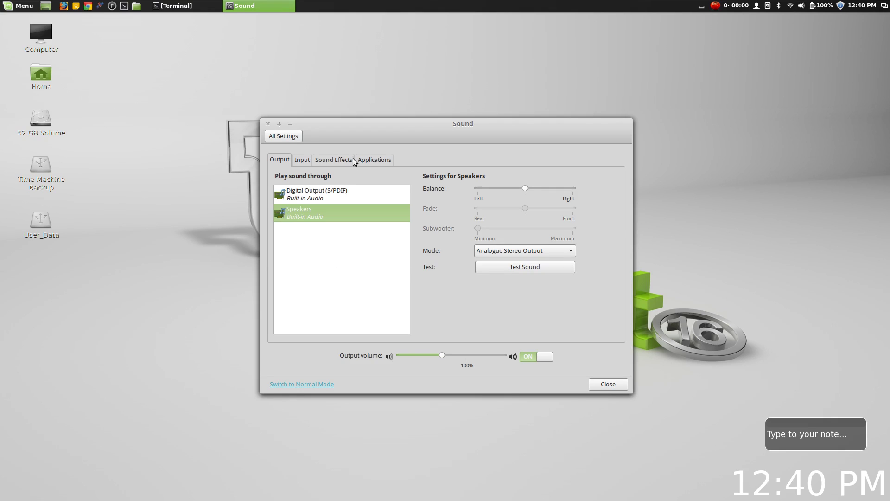
click(366, 160)
click(334, 162)
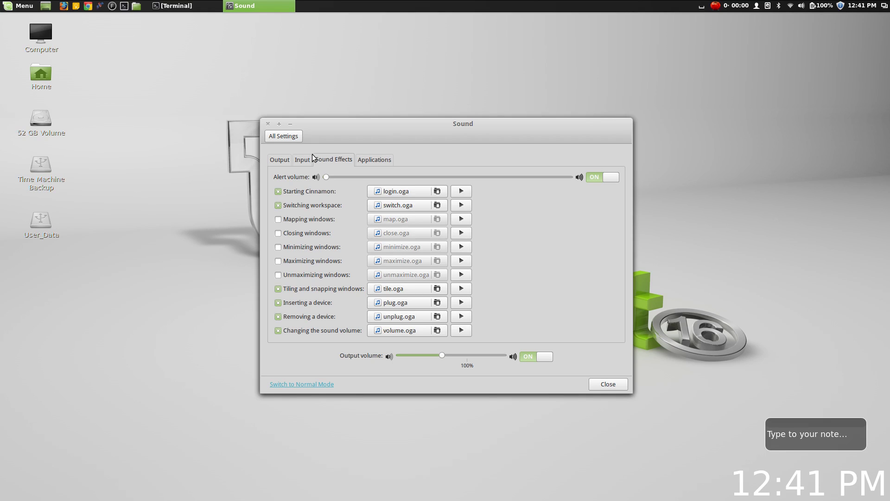
click(268, 122)
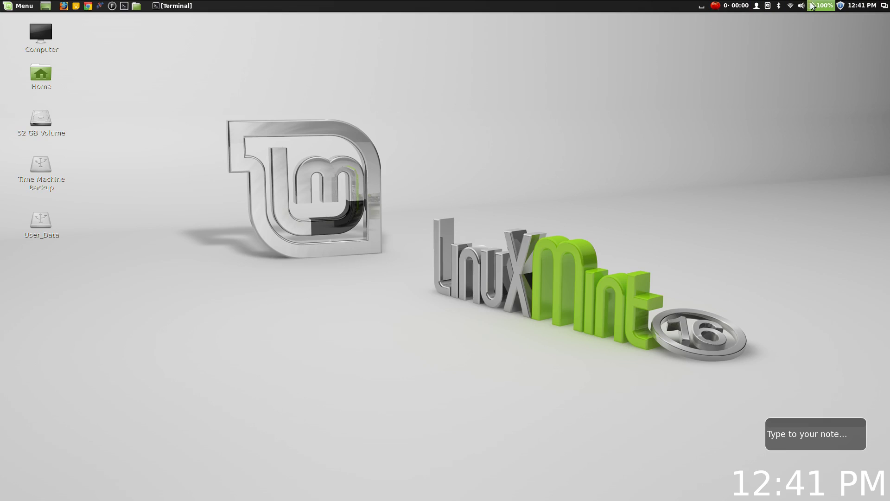
click(756, 6)
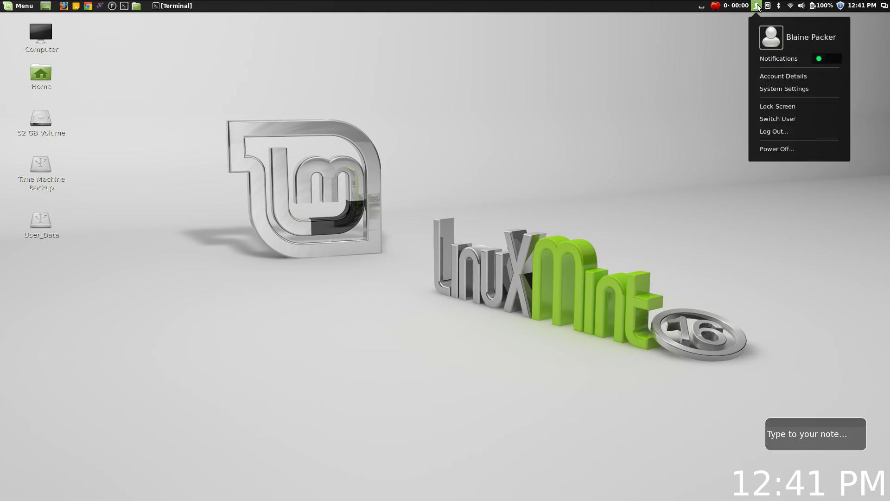
click(822, 57)
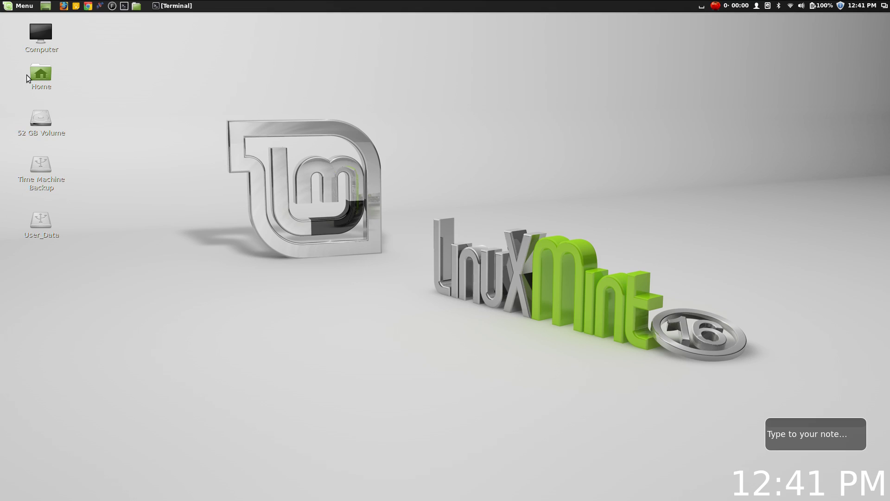
double_click(46, 74)
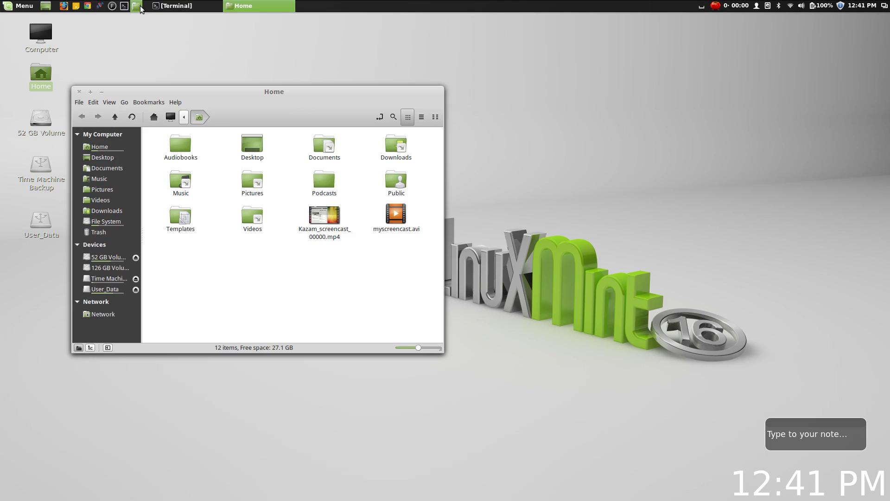
click(88, 5)
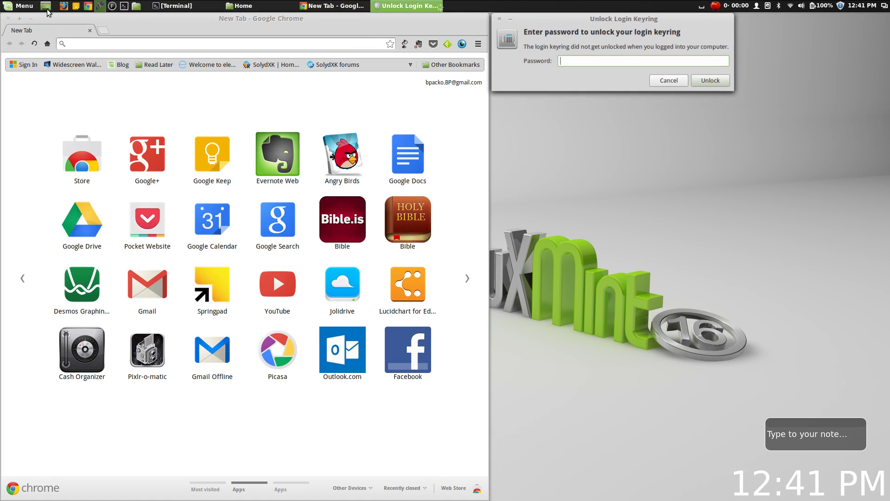
click(25, 9)
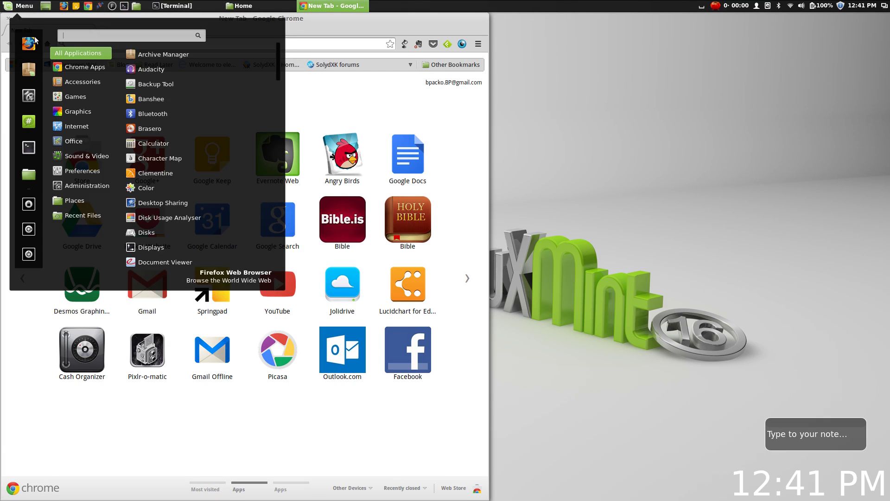
mouse_move(67, 85)
mouse_move(86, 130)
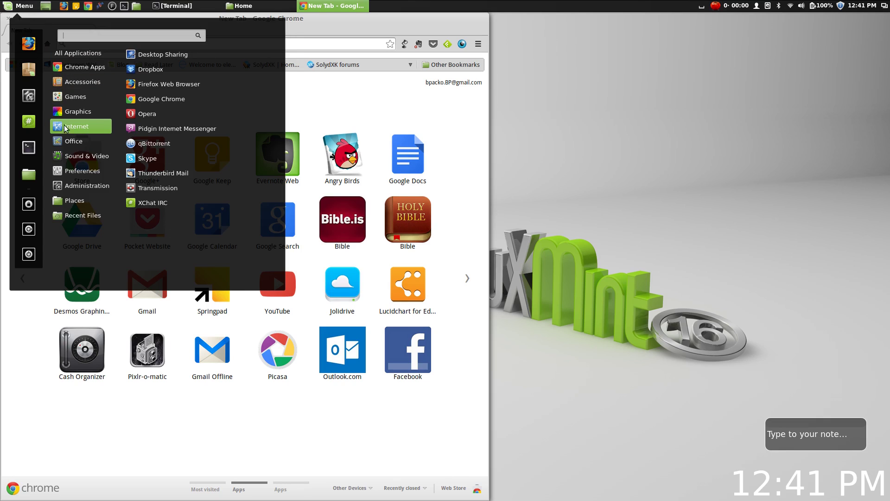
click(162, 142)
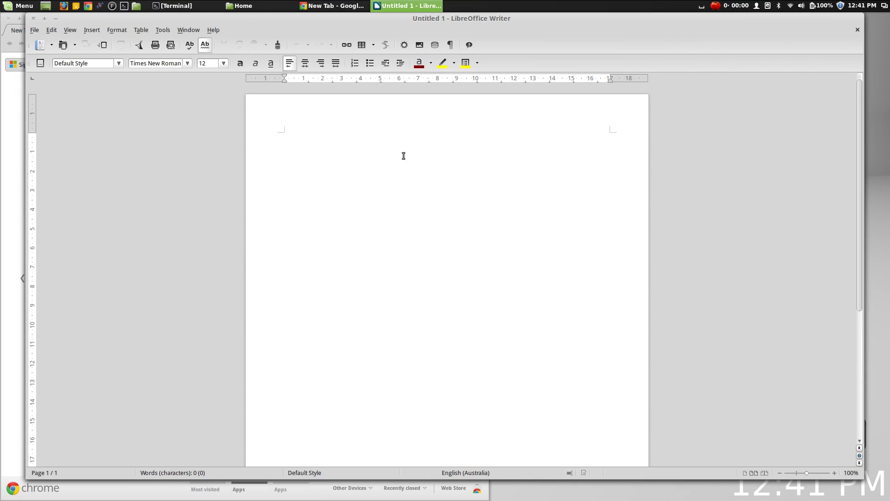
key(super+Right)
key(super)
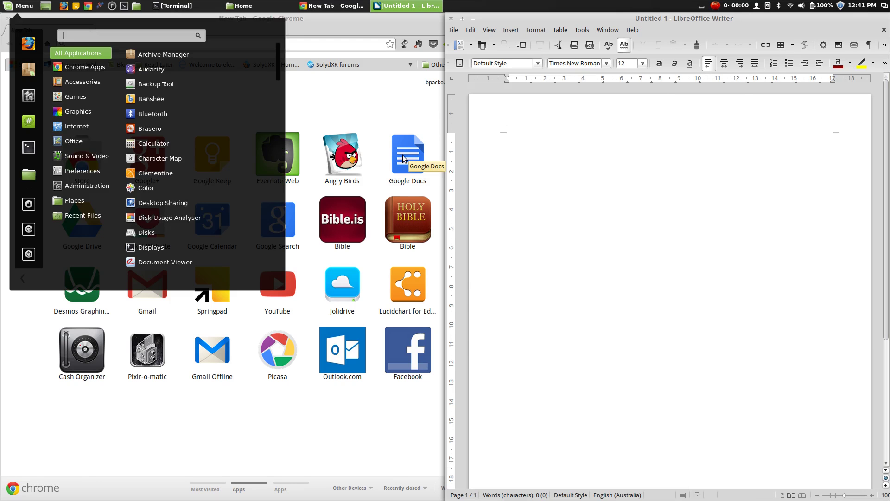
key(Escape)
key(alt+Tab)
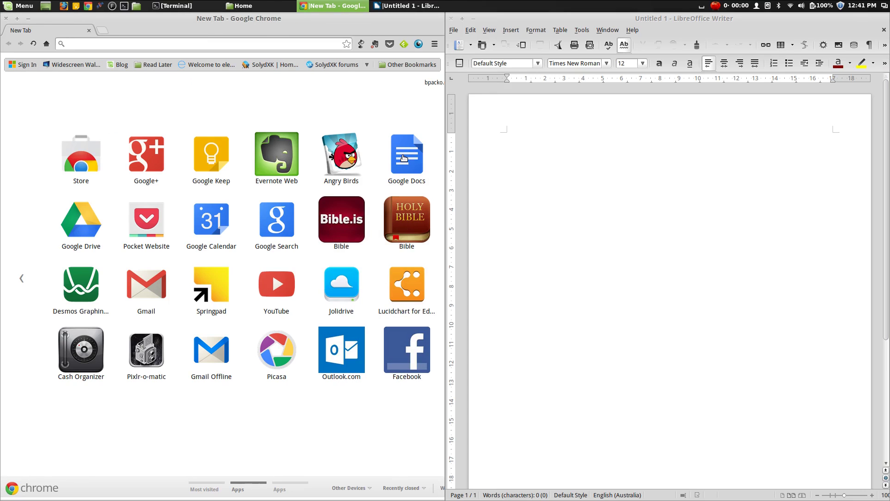
key(alt+Tab)
key(Tab)
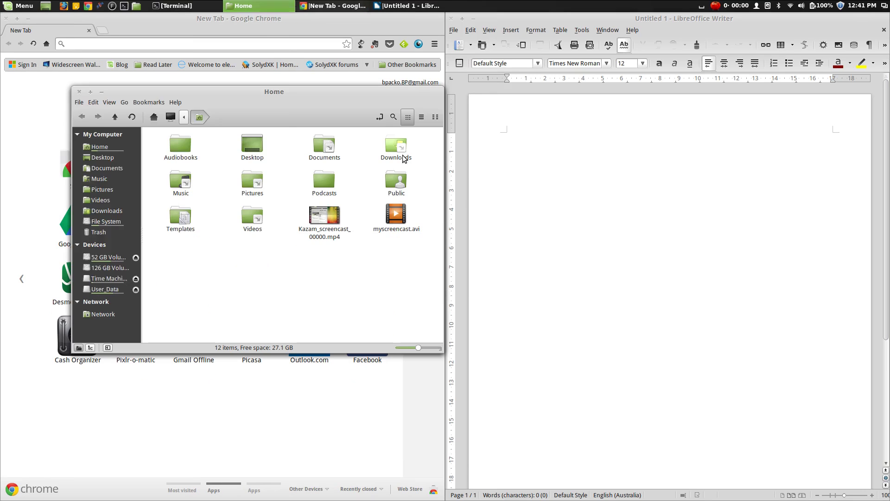
key(super+KP_Next)
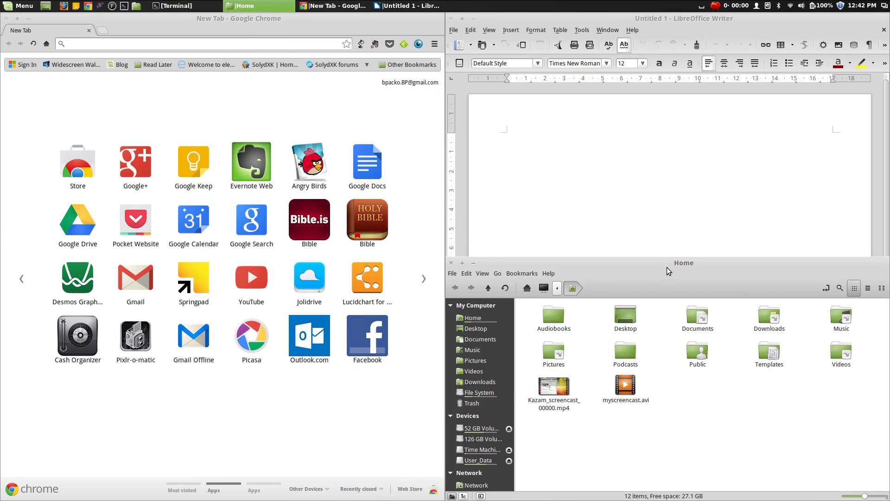
key(super+KP_Next)
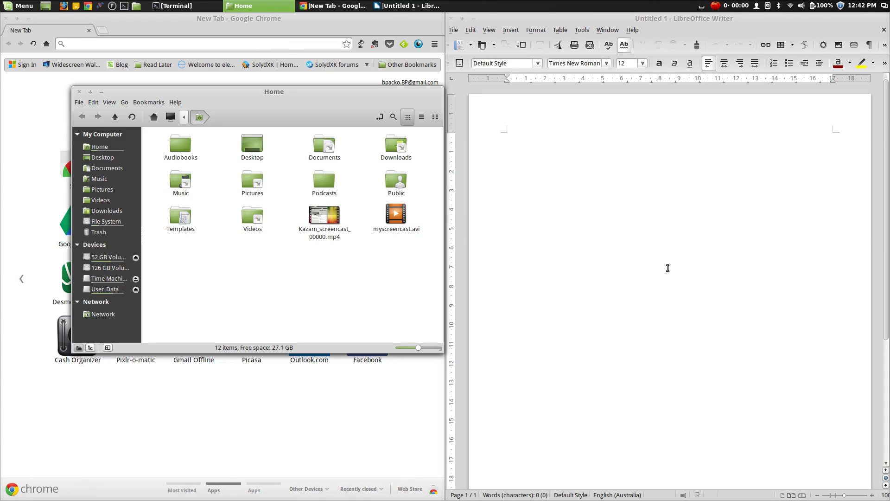
click(127, 21)
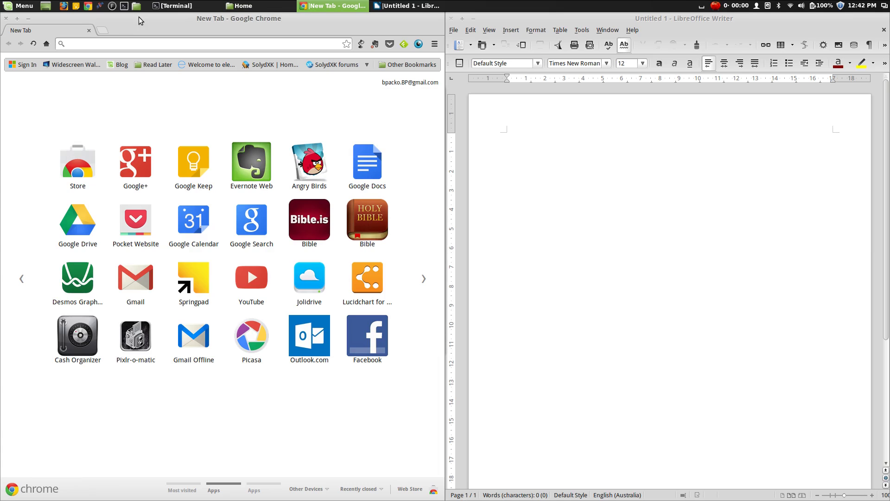
key(super+KP_Home)
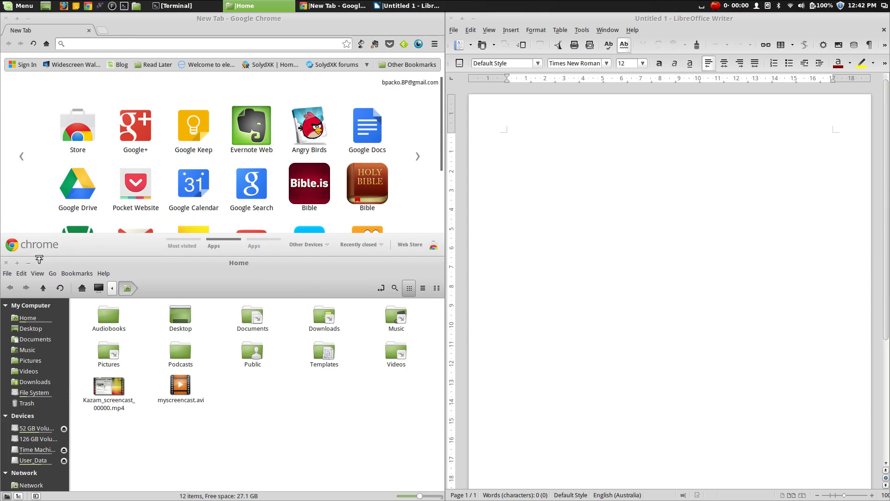
drag(72, 265, 225, 131)
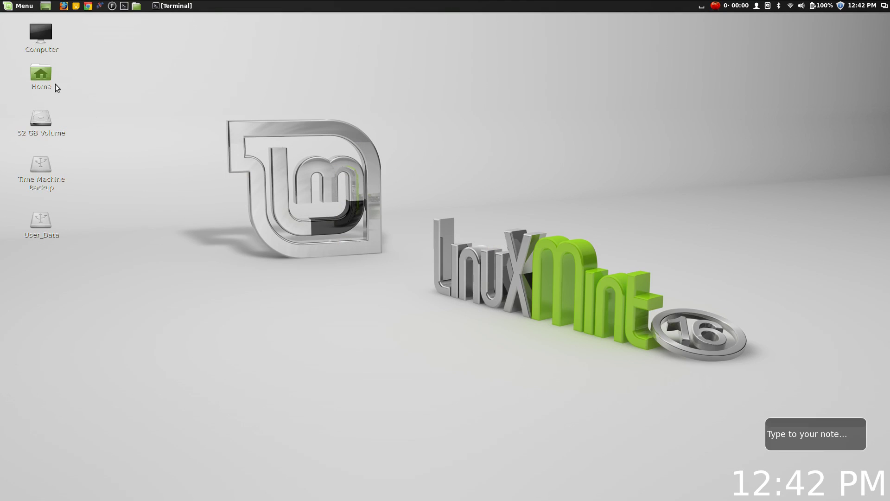
Open the Home folder from the desktop, briefly raise and minimize Terminal, then move the Home window.
double_click(44, 77)
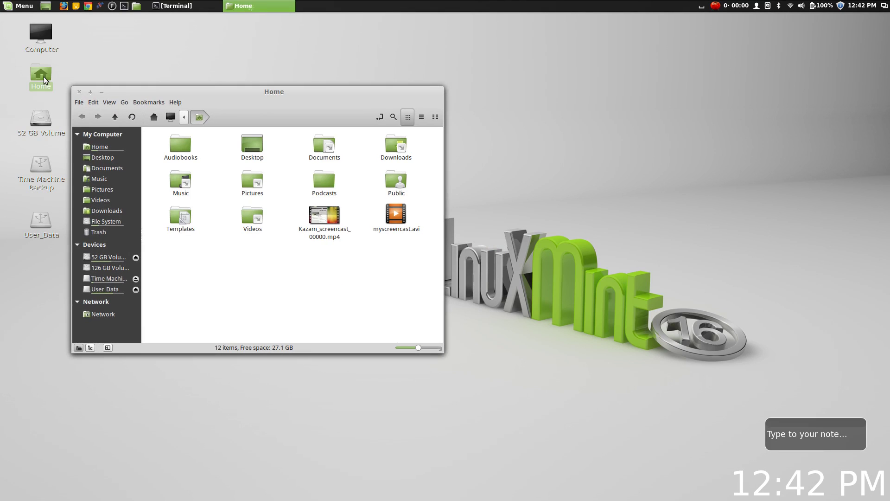
click(186, 6)
click(185, 6)
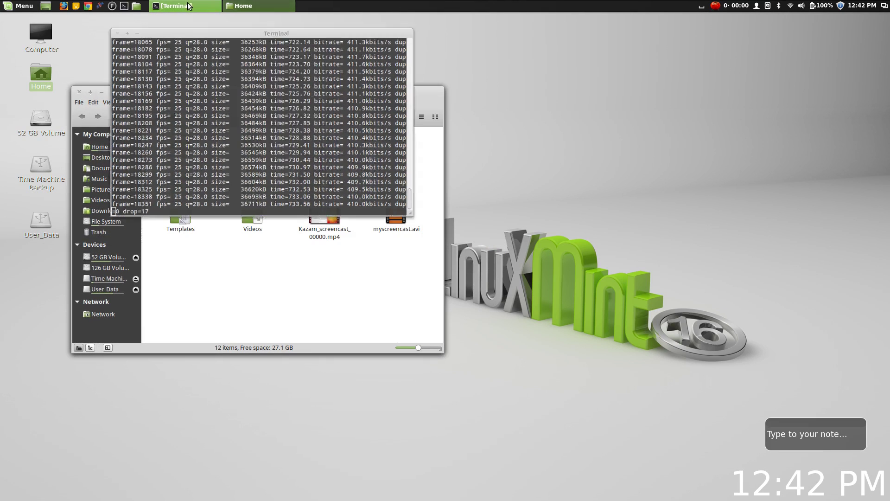
drag(219, 93, 309, 98)
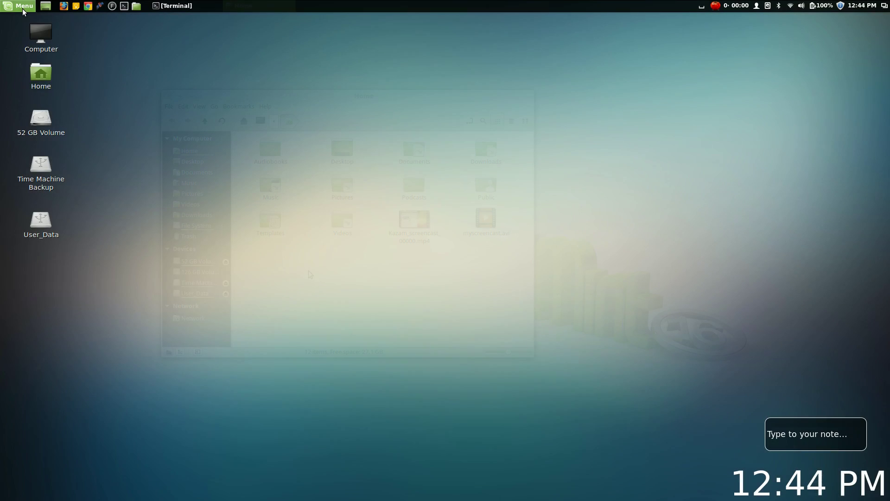
click(22, 7)
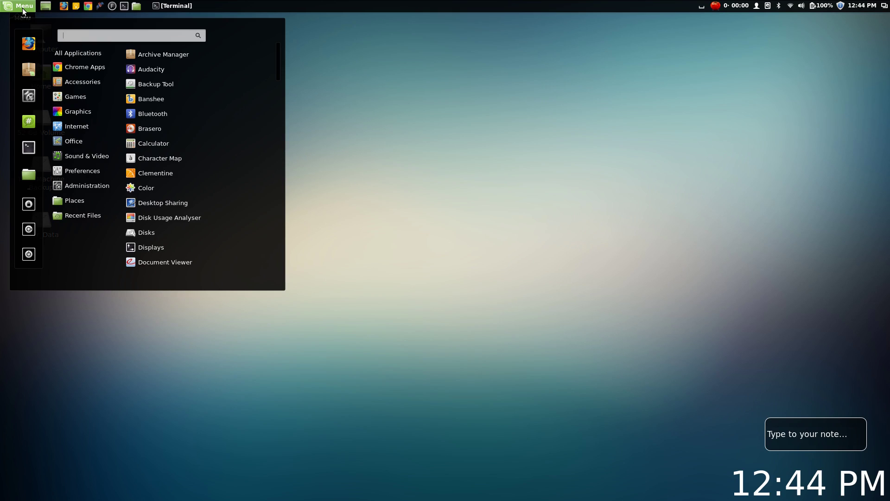
key(ctrl+shift+Escape)
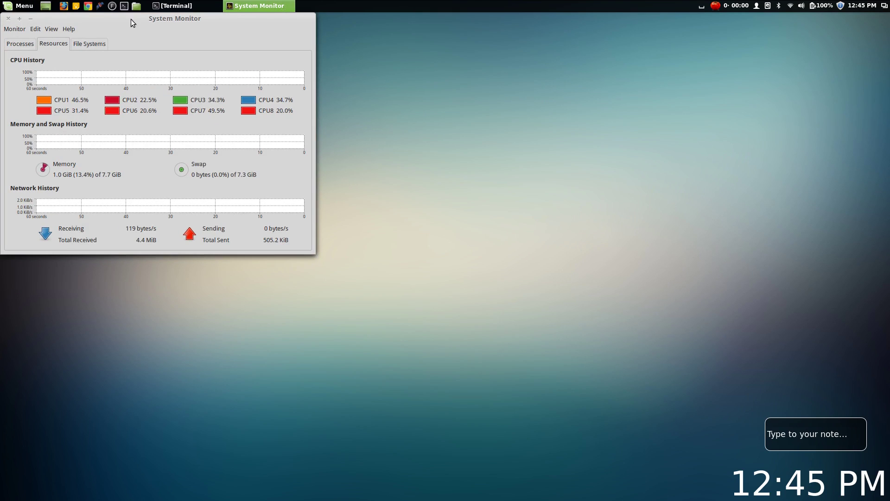
drag(130, 19, 367, 110)
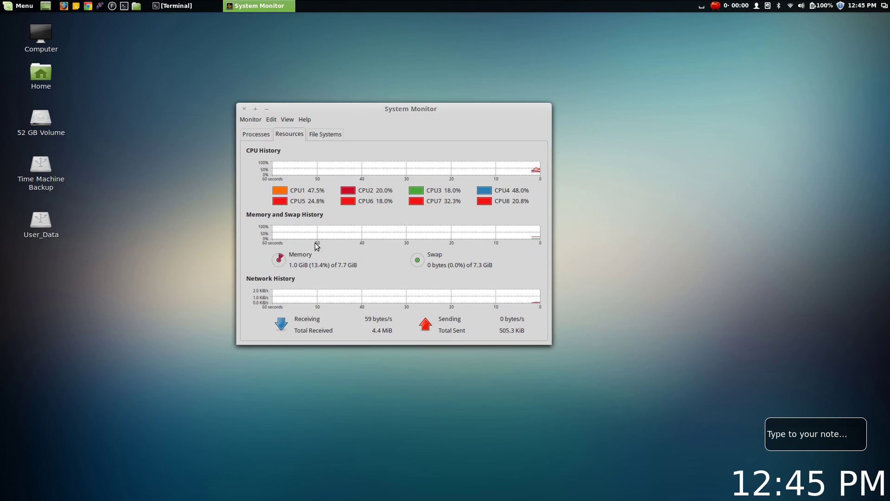
click(244, 109)
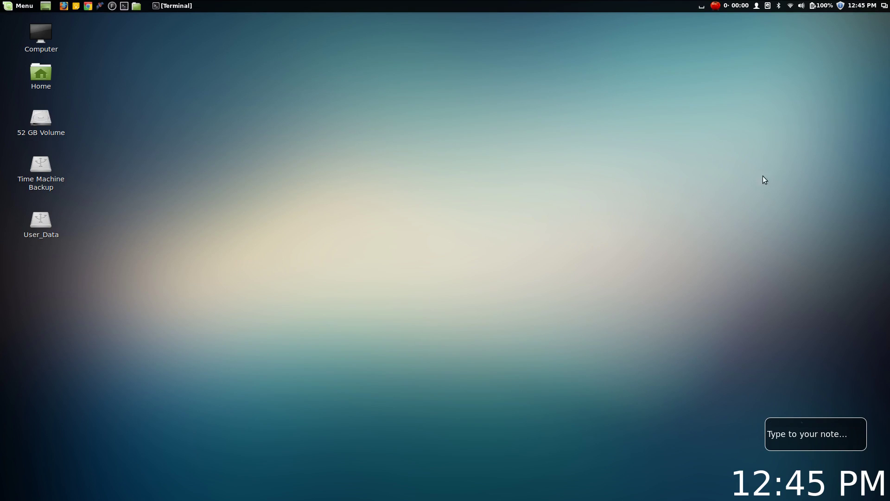
mouse_move(1, 1)
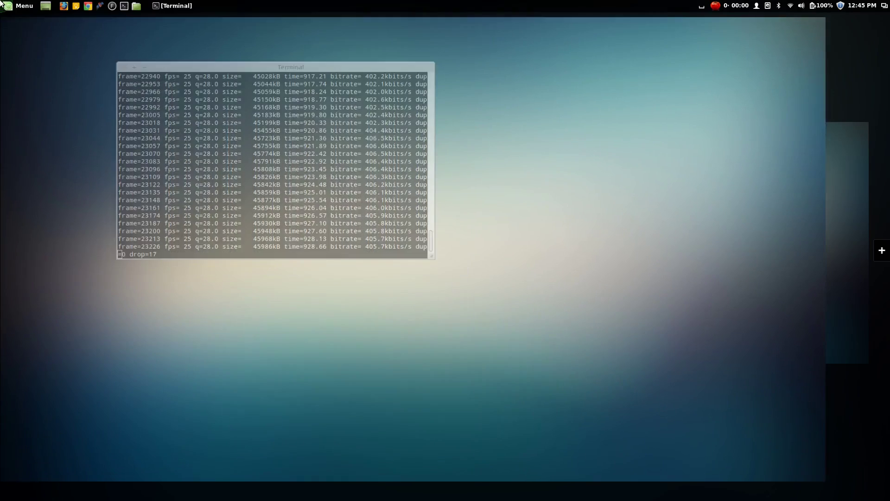
click(23, 5)
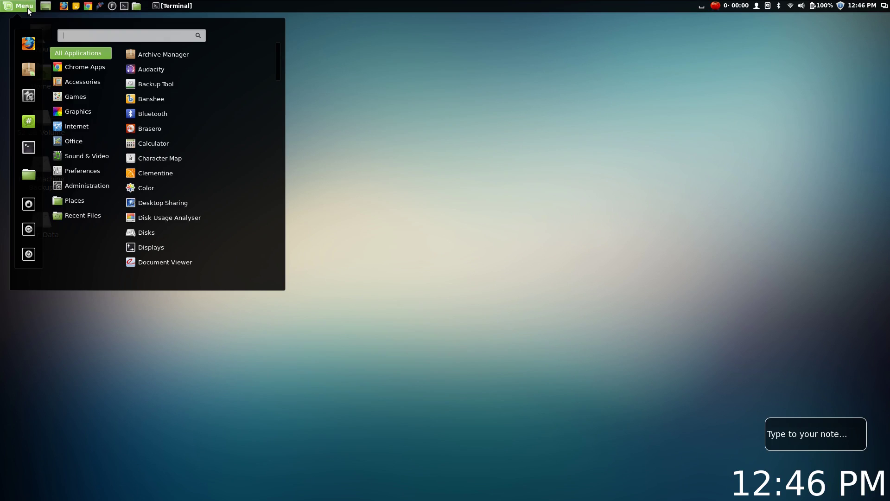
text(mint)
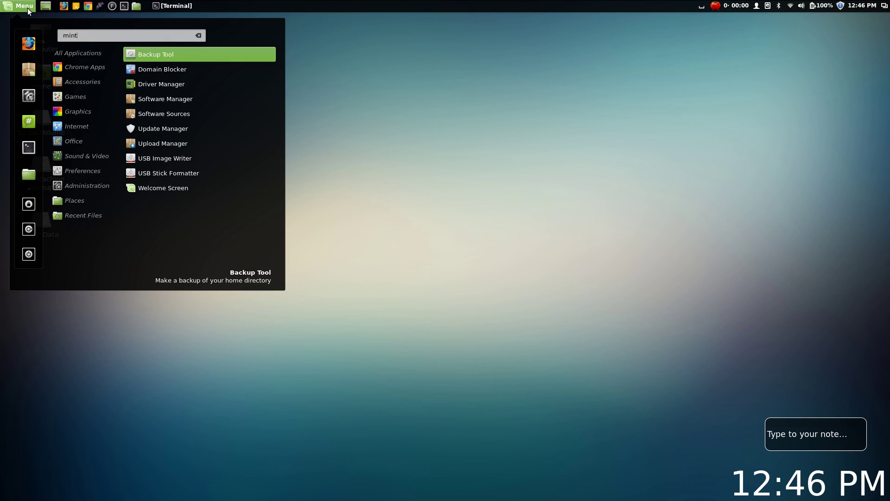
key(BackSpace)
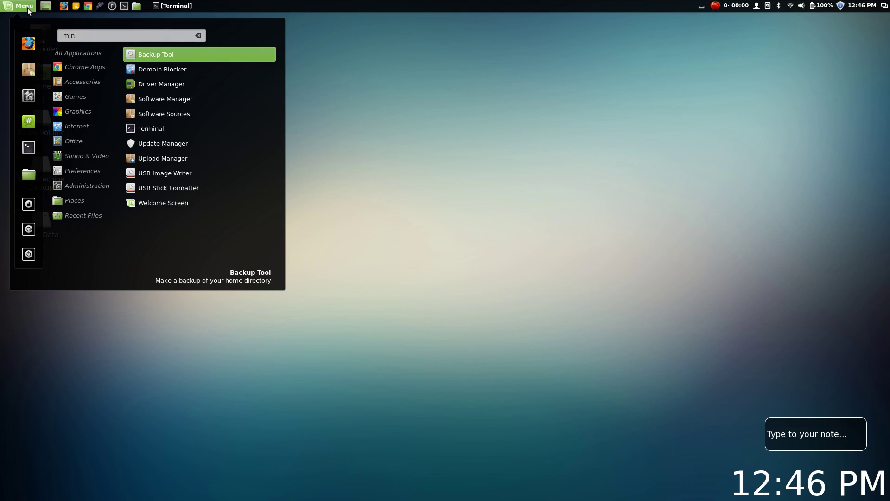
key(BackSpace)
key(BackSpace)
key(BackSpace)
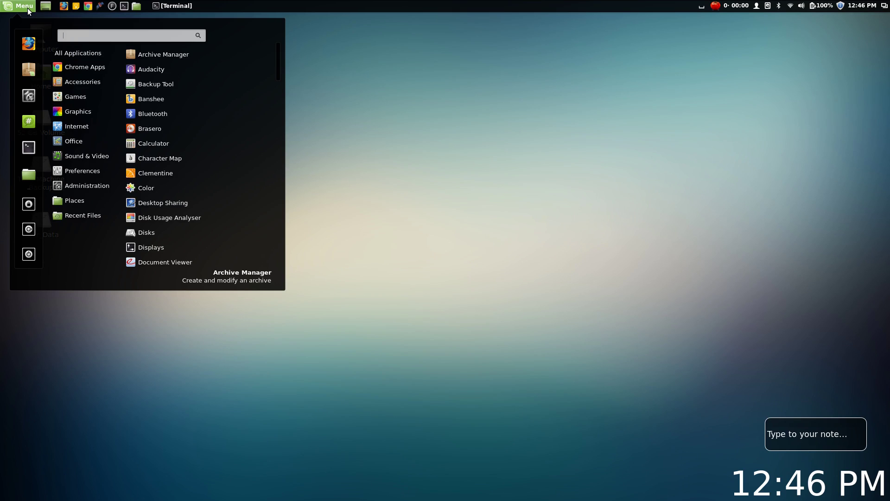
click(27, 8)
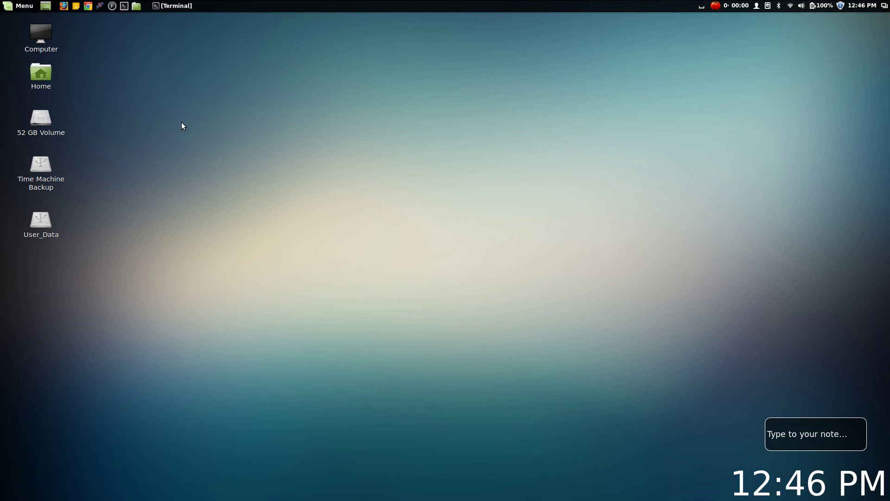